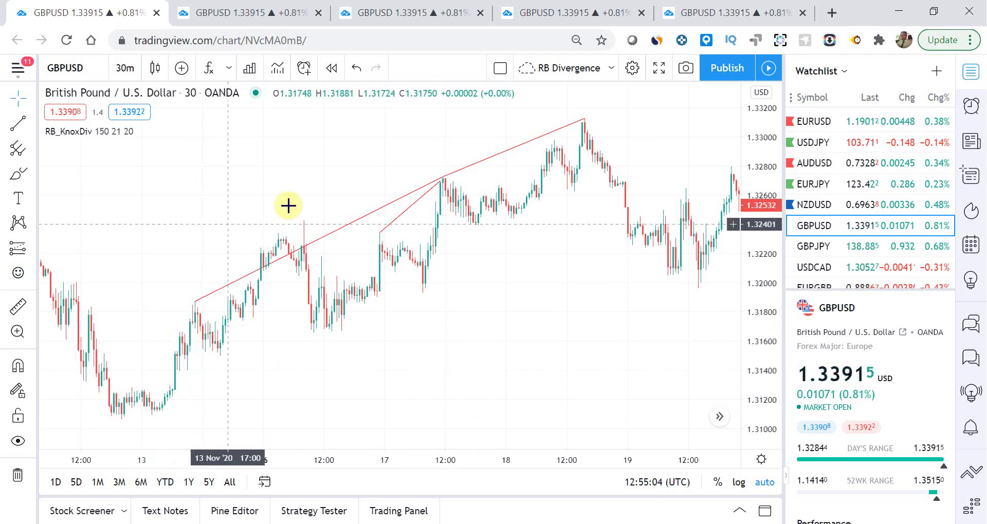
Review the RB_KnoxDiv indicator's input and style settings, keeping them as they are
{"action": "mouse_move", "coordinate": [75, 132]}
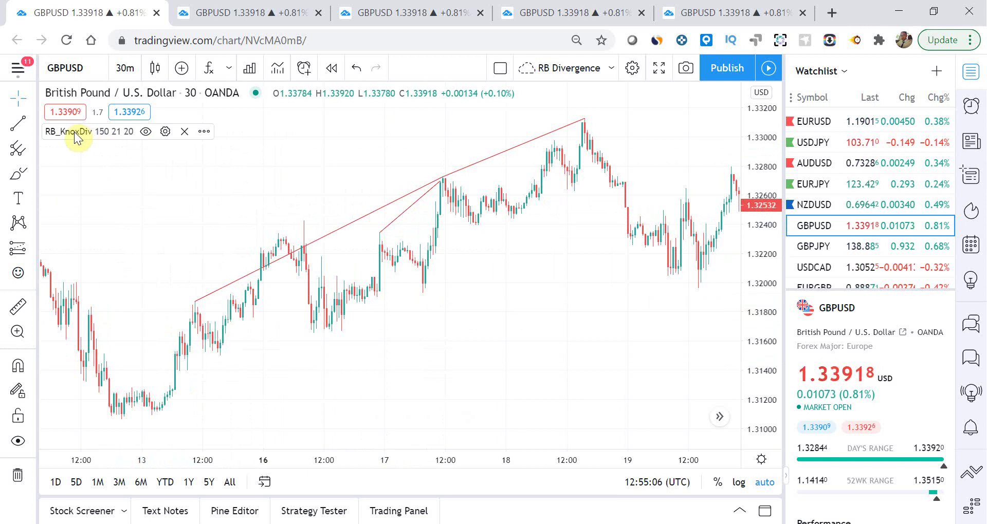
{"action": "left_click", "coordinate": [165, 132]}
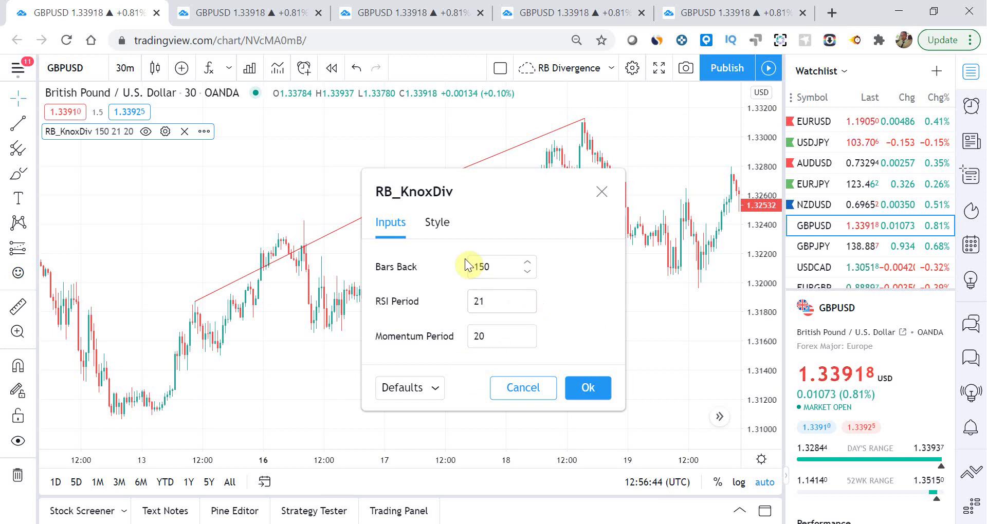
{"action": "left_click", "coordinate": [438, 223]}
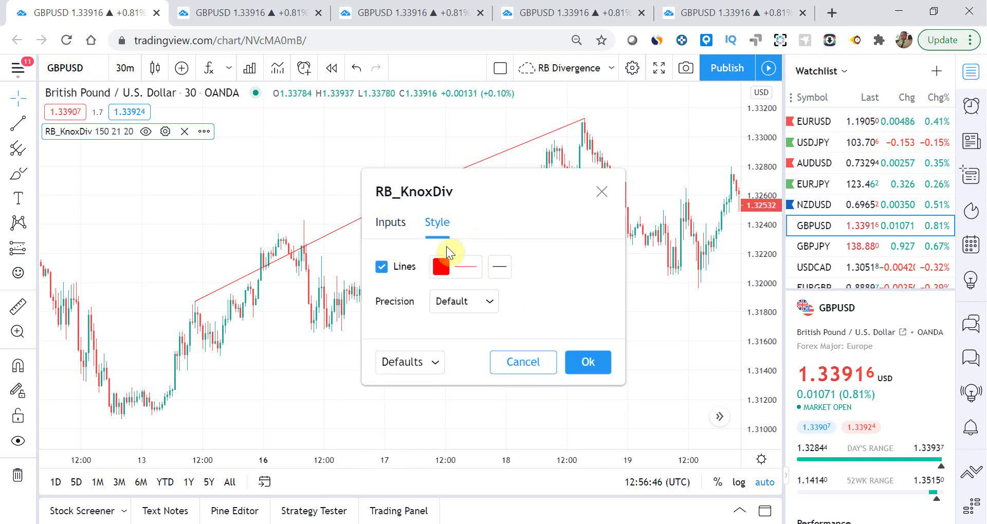
{"action": "left_click", "coordinate": [390, 222]}
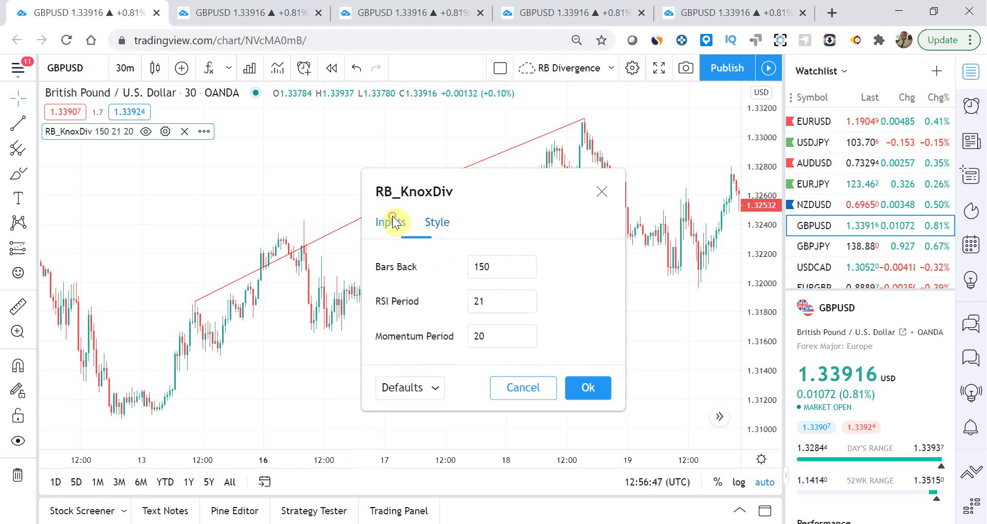
{"action": "left_click", "coordinate": [589, 389]}
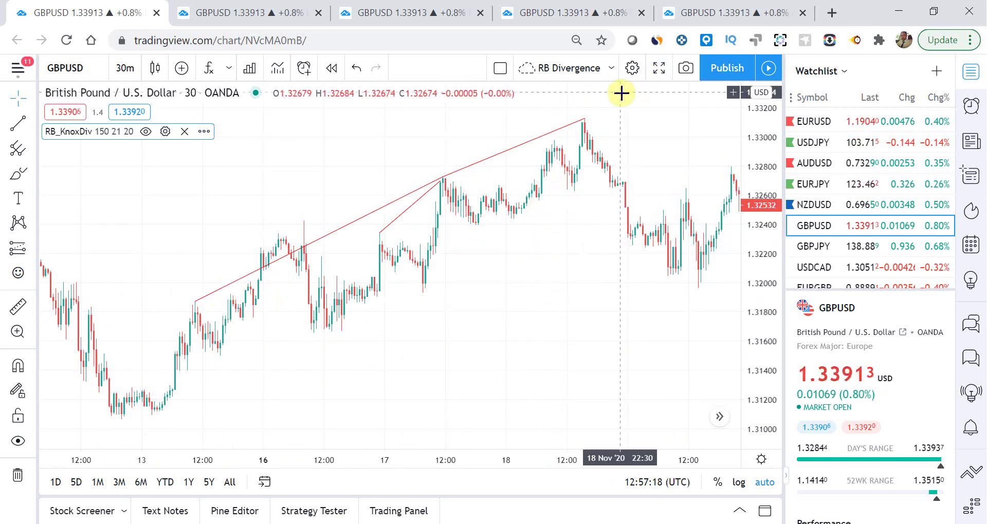
Examine the RB_KnoxDiv divergence lines against GBPUSD price swings across the 30-minute chart for November 2020
{"action": "left_click_drag", "start_coordinate": [562, 308], "coordinate": [606, 260]}
{"action": "left_click_drag", "start_coordinate": [437, 278], "coordinate": [535, 286]}
{"action": "left_click_drag", "start_coordinate": [171, 273], "coordinate": [712, 247]}
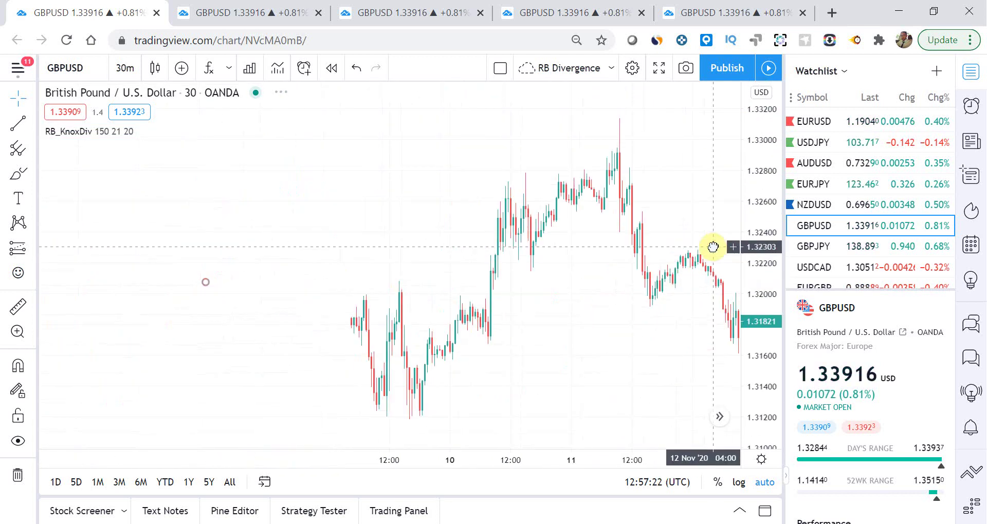
{"action": "left_click_drag", "start_coordinate": [331, 256], "coordinate": [672, 242]}
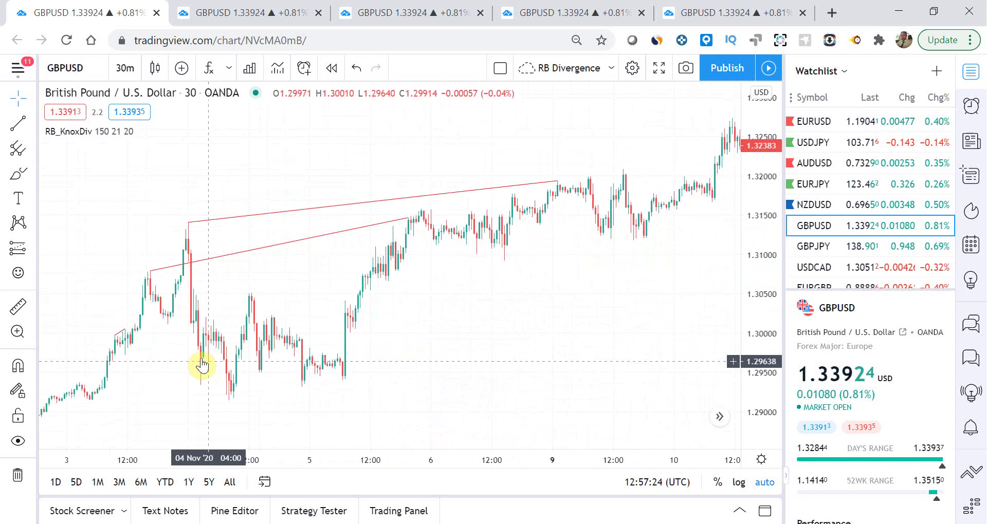
{"action": "left_click_drag", "start_coordinate": [638, 326], "coordinate": [475, 353]}
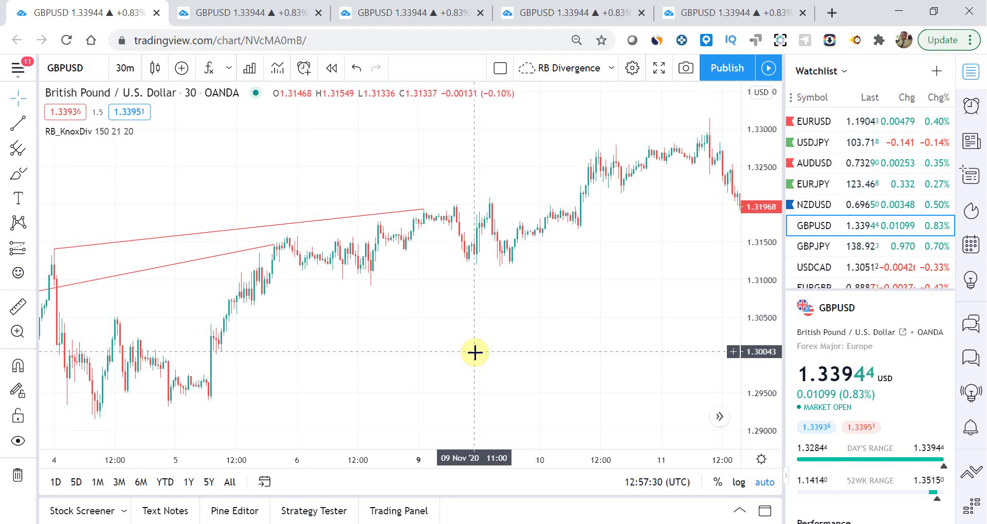
{"action": "left_click_drag", "start_coordinate": [451, 278], "coordinate": [304, 264]}
{"action": "left_click_drag", "start_coordinate": [652, 308], "coordinate": [337, 170]}
{"action": "mouse_move", "coordinate": [547, 293]}
{"action": "left_mouse_down"}
{"action": "mouse_move", "coordinate": [363, 258]}
{"action": "mouse_move", "coordinate": [335, 264]}
{"action": "left_mouse_up"}
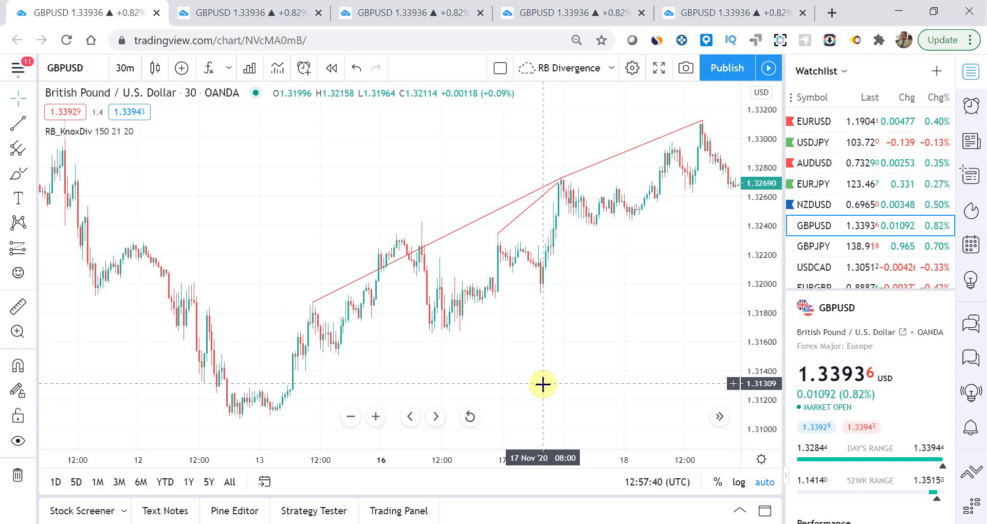
{"action": "left_click_drag", "start_coordinate": [516, 365], "coordinate": [397, 296]}
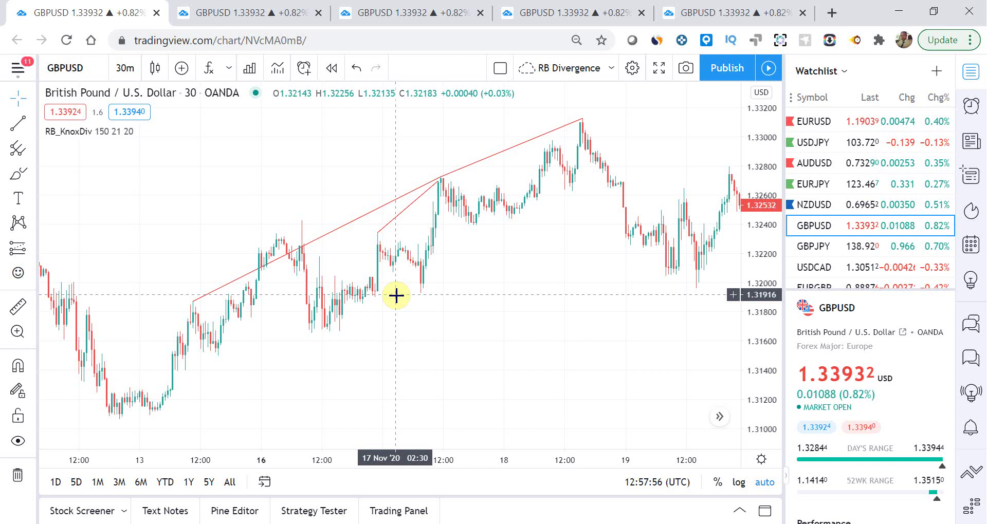
{"action": "left_click_drag", "start_coordinate": [473, 315], "coordinate": [434, 261]}
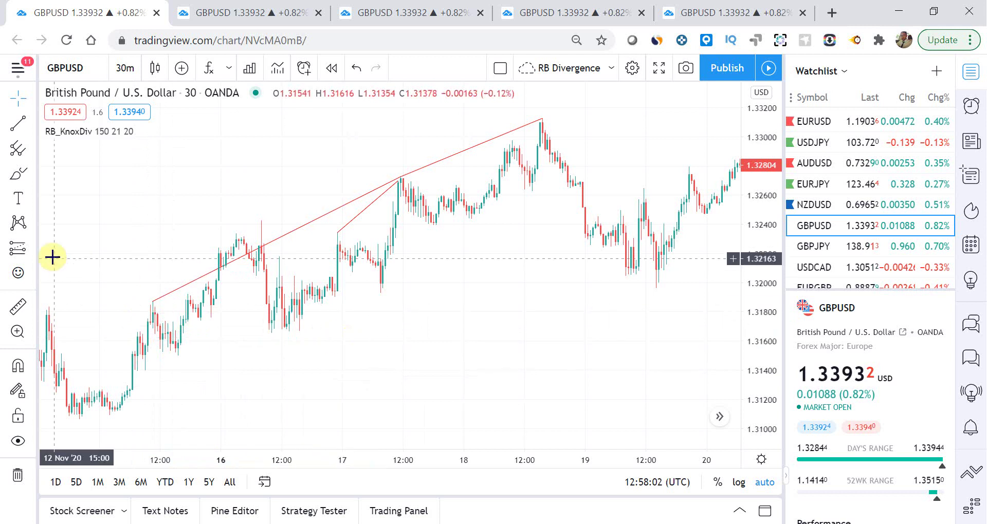
Draw a trend line under the rising lows from 13 Nov '20 02:00 at 1.31094 to 19 Nov '20 09:30 at 1.32991
{"action": "left_click", "coordinate": [18, 123]}
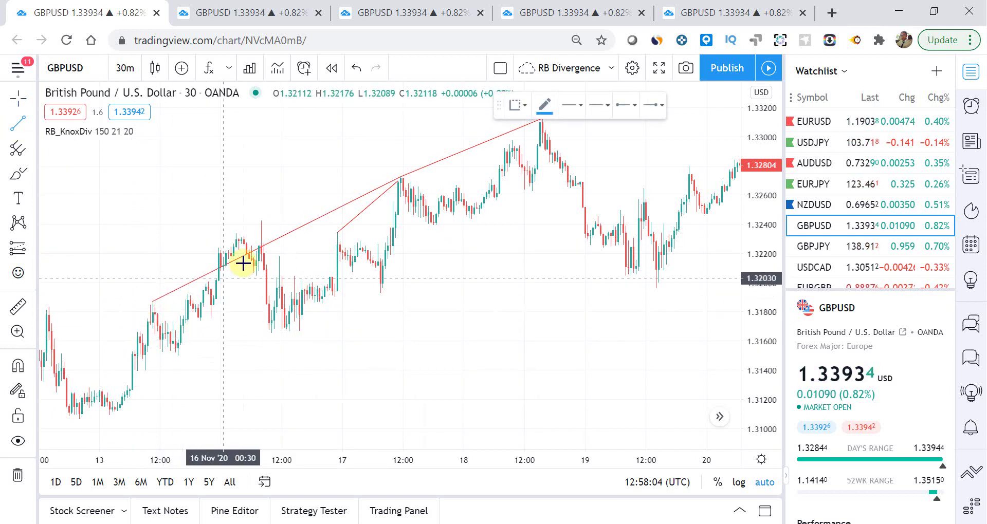
{"action": "left_click", "coordinate": [110, 413]}
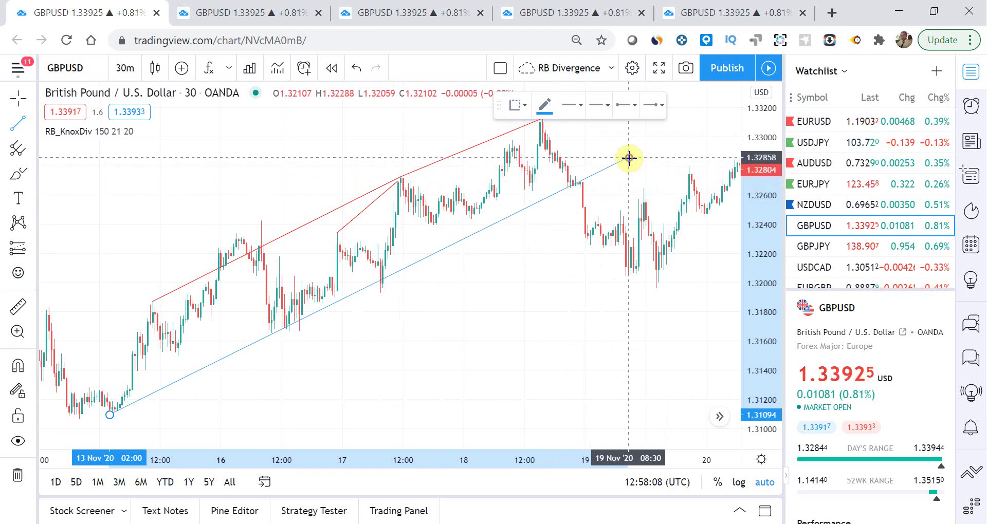
{"action": "left_click", "coordinate": [634, 138]}
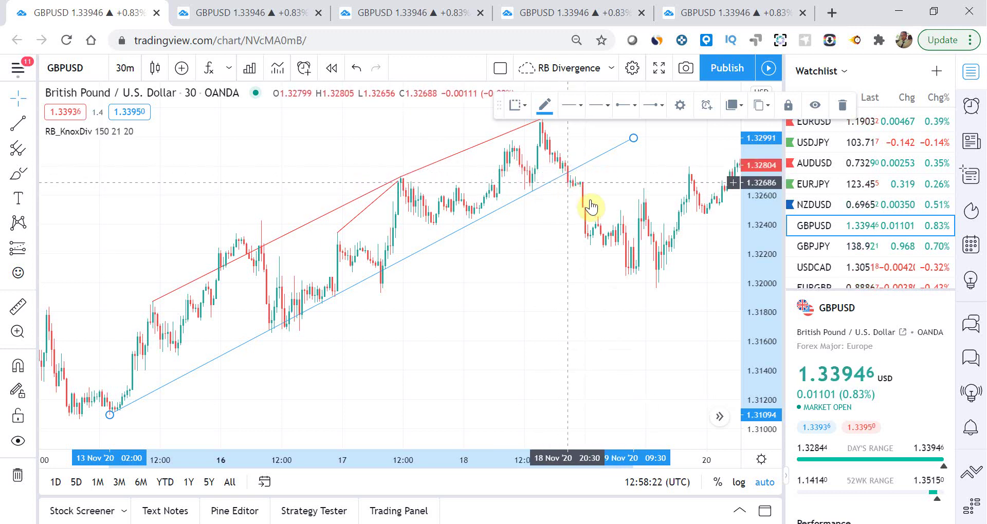
Delete the blue trend line drawn under the rising lows
{"action": "left_click_drag", "start_coordinate": [625, 309], "coordinate": [346, 311]}
{"action": "left_click_drag", "start_coordinate": [766, 197], "coordinate": [765, 240]}
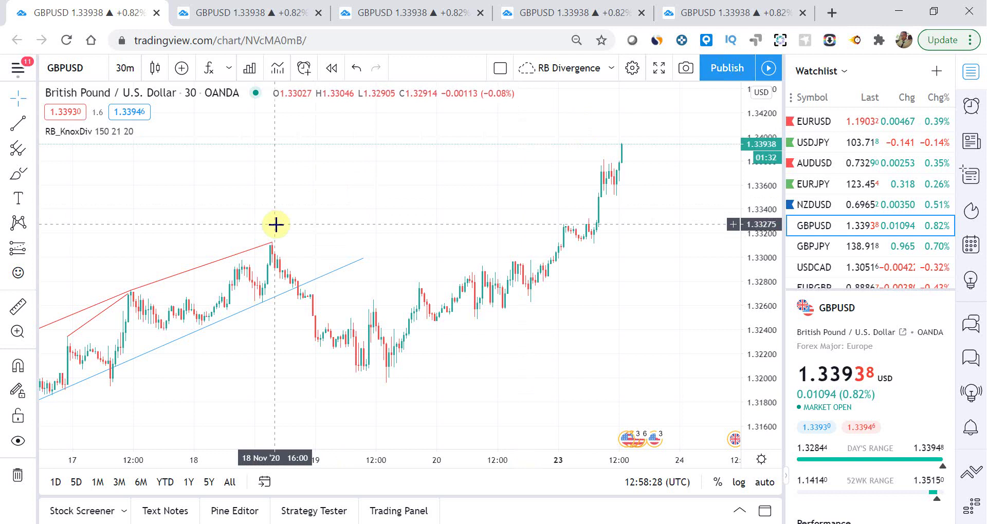
{"action": "left_click", "coordinate": [235, 320]}
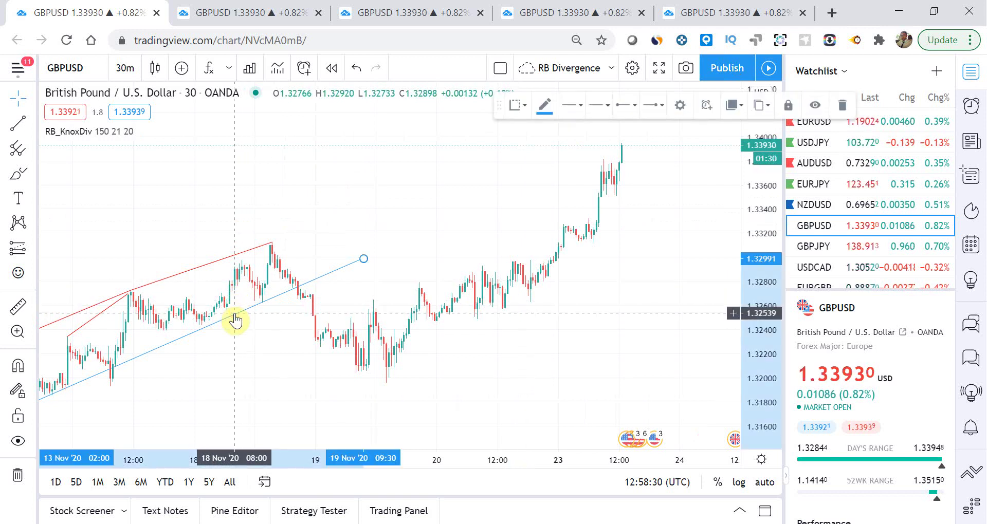
{"action": "key", "text": "Delete"}
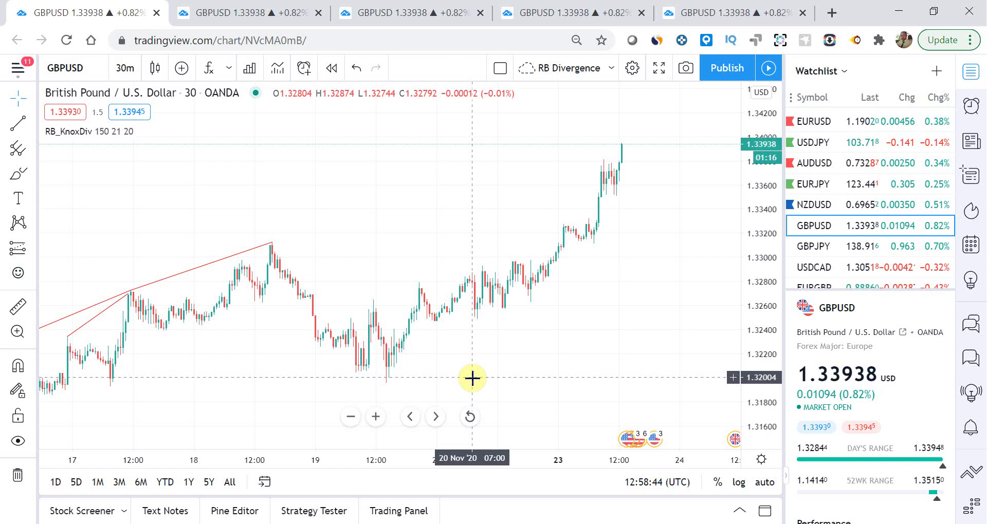
{"action": "left_click_drag", "start_coordinate": [384, 271], "coordinate": [637, 232]}
{"action": "left_click_drag", "start_coordinate": [310, 352], "coordinate": [466, 261]}
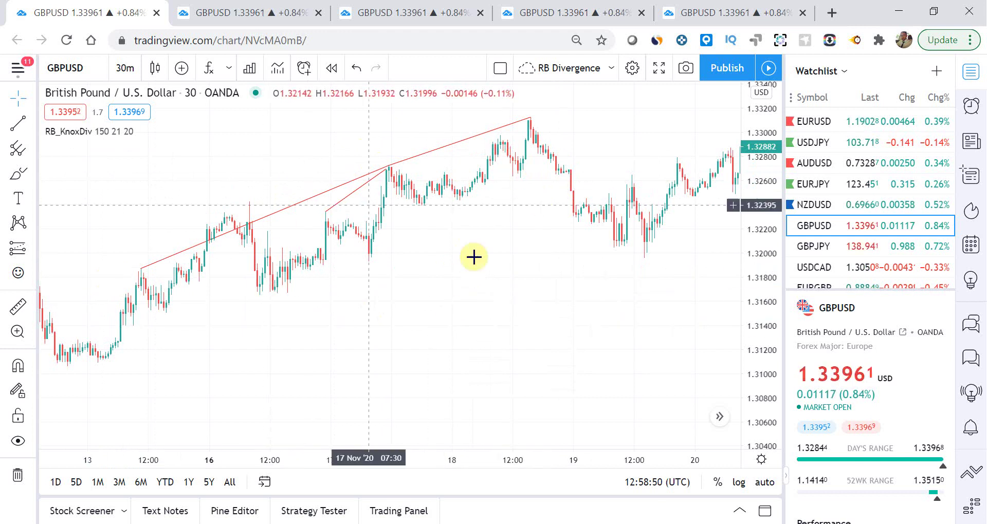
{"action": "left_click_drag", "start_coordinate": [531, 280], "coordinate": [347, 395]}
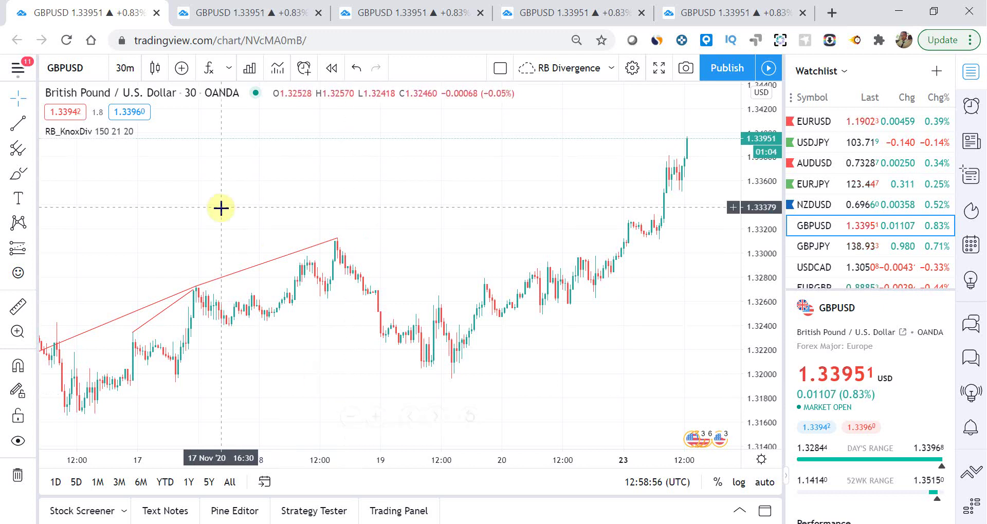
Switch to the Daily Pivot chart and look through the favorite indicators for Pivot Points Standard
{"action": "left_click", "coordinate": [246, 8]}
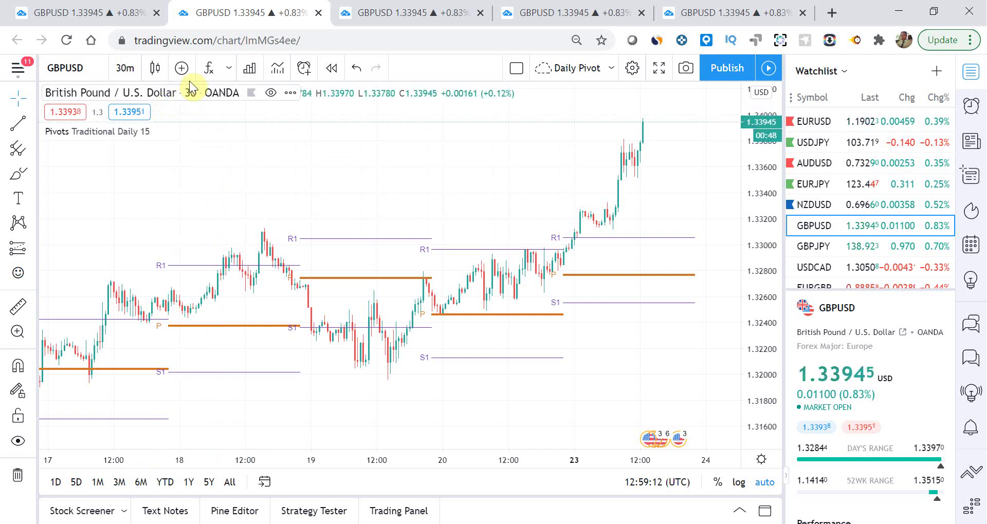
{"action": "left_click", "coordinate": [209, 72]}
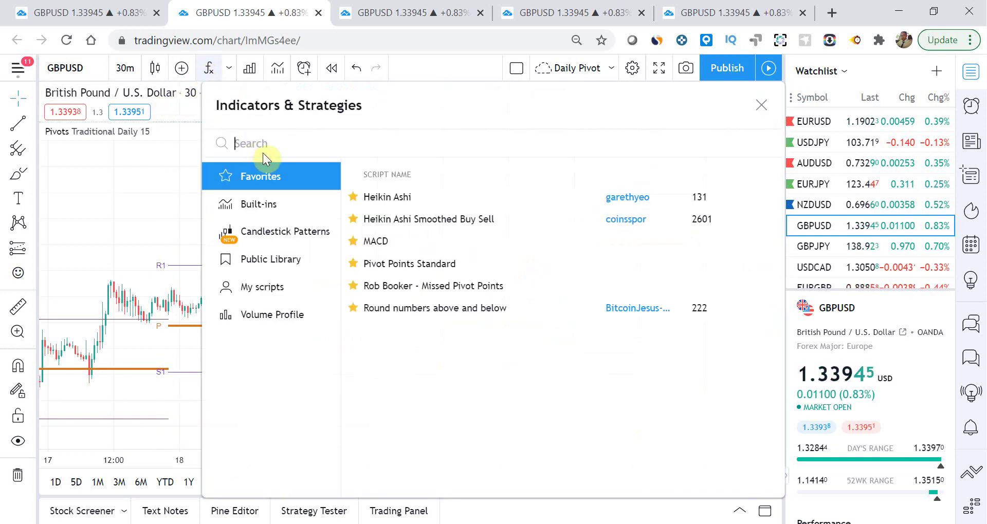
{"action": "type", "text": "grkgrkfl"}
{"action": "key", "text": "BackSpace"}
{"action": "key", "text": "BackSpace"}
{"action": "key", "text": "BackSpace"}
{"action": "key", "text": "BackSpace"}
{"action": "key", "text": "BackSpace"}
{"action": "key", "text": "BackSpace"}
{"action": "key", "text": "BackSpace"}
{"action": "key", "text": "BackSpace"}
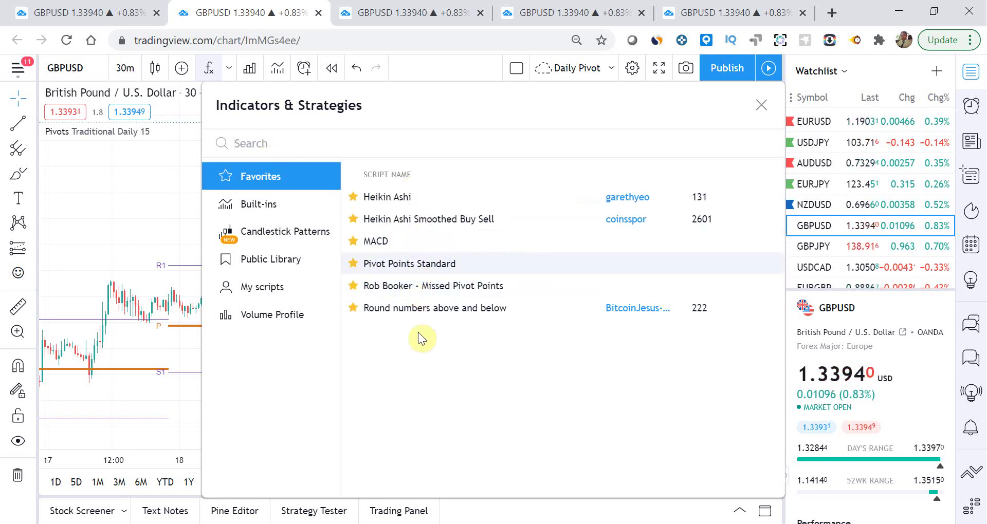
{"action": "left_click", "coordinate": [126, 218]}
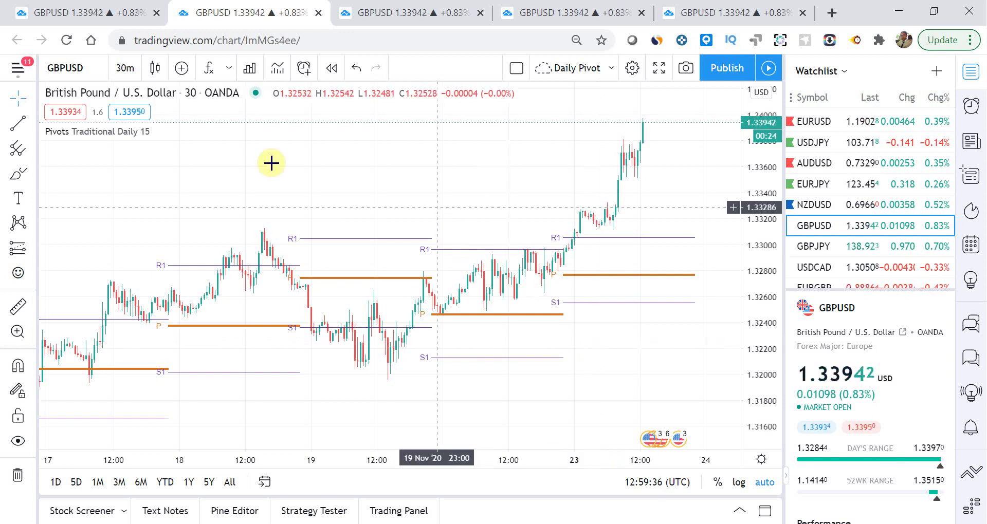
Review the Pivots indicator's type, timeframe, number of pivots back and level styles, keeping the existing settings
{"action": "mouse_move", "coordinate": [132, 140]}
{"action": "left_click", "coordinate": [181, 132]}
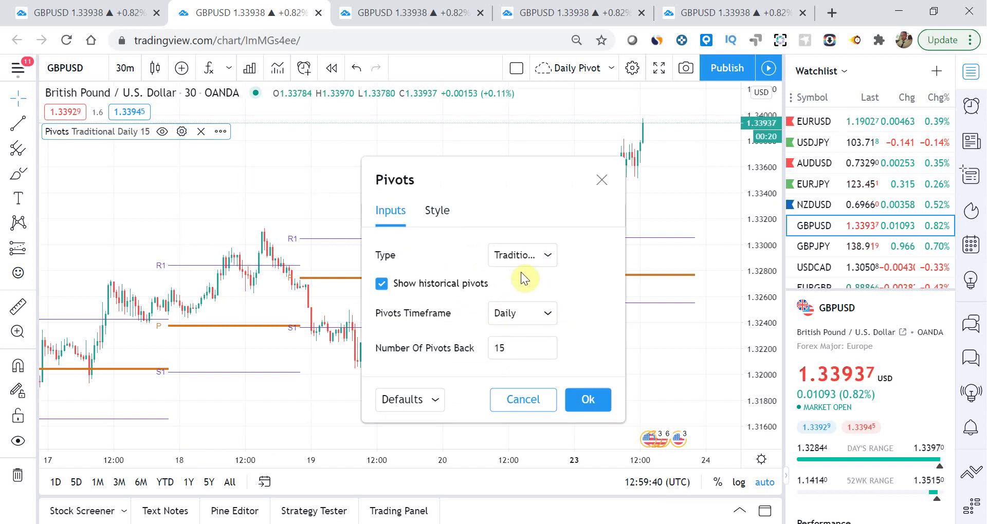
{"action": "left_click", "coordinate": [531, 259]}
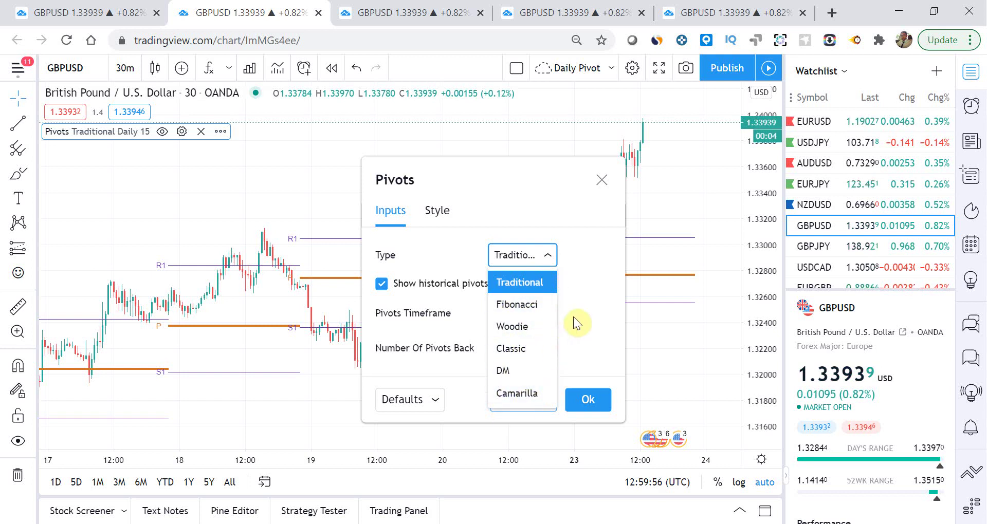
{"action": "left_click", "coordinate": [593, 300]}
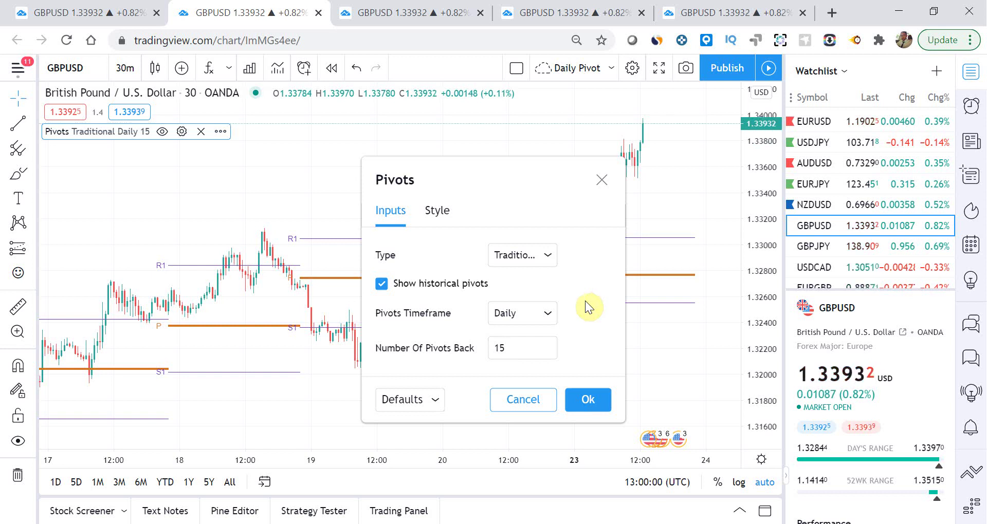
{"action": "left_click", "coordinate": [527, 312]}
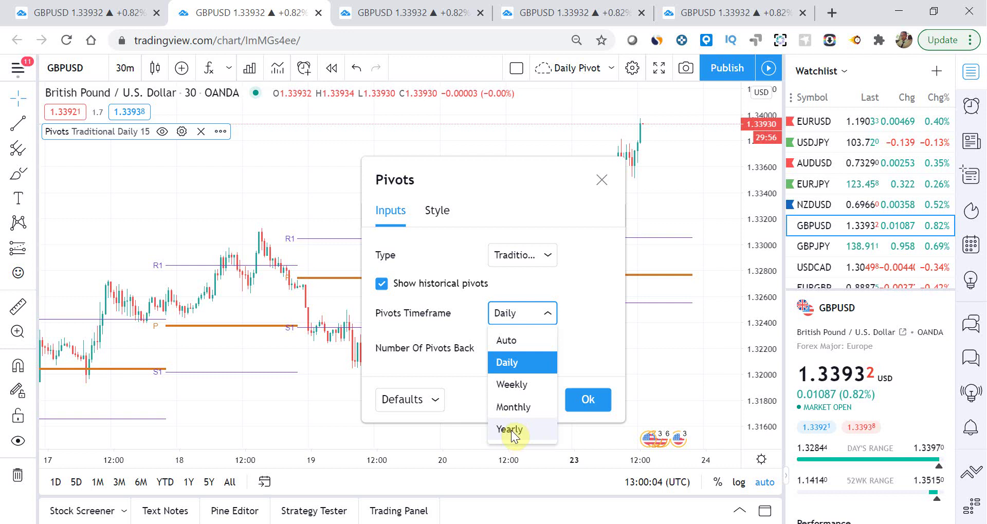
{"action": "left_click", "coordinate": [584, 312]}
{"action": "double_click", "coordinate": [498, 348]}
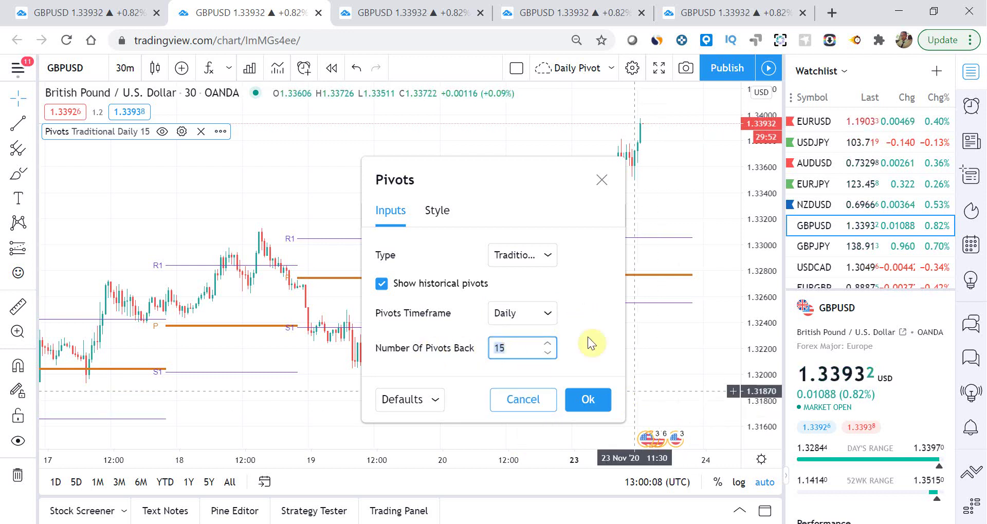
{"action": "left_click", "coordinate": [437, 215]}
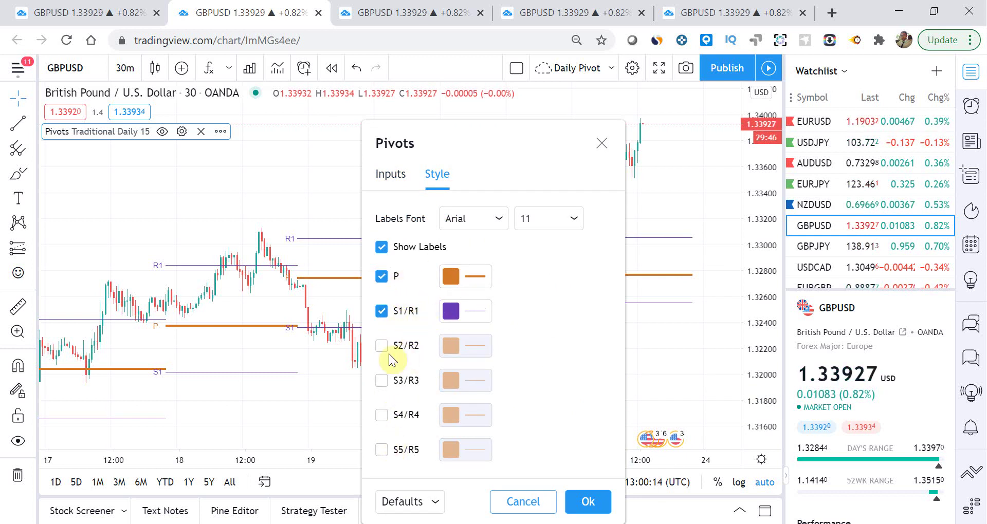
{"action": "left_click", "coordinate": [587, 502]}
{"action": "left_click_drag", "start_coordinate": [630, 353], "coordinate": [567, 353]}
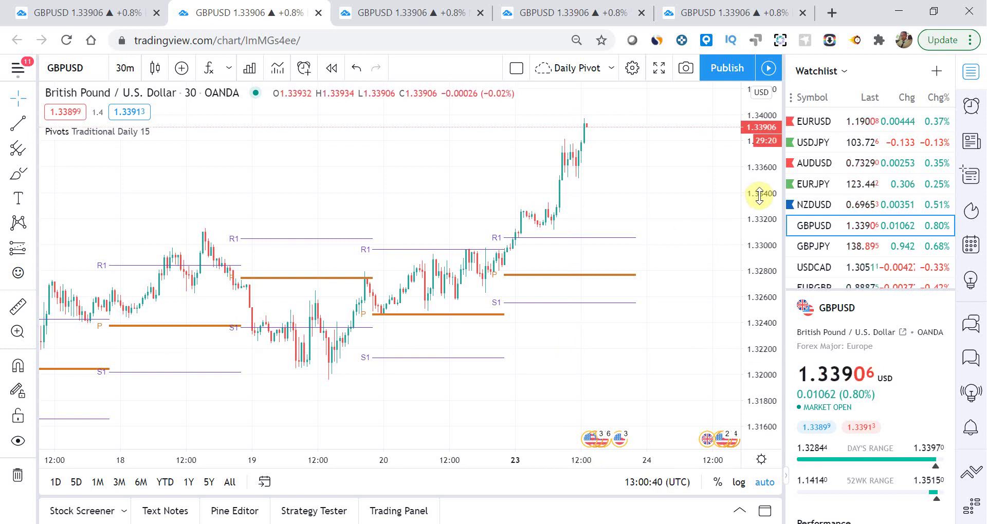
{"action": "left_click_drag", "start_coordinate": [759, 205], "coordinate": [760, 251]}
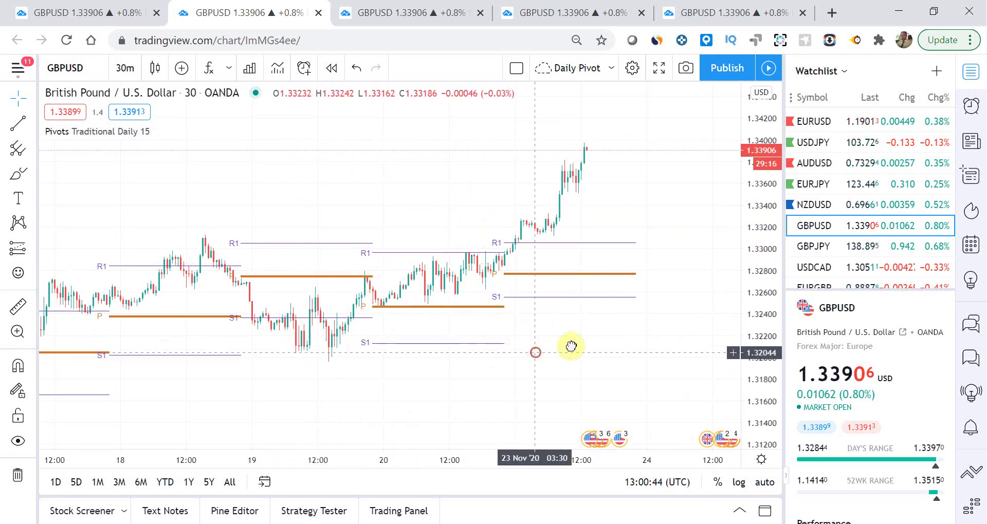
{"action": "left_click_drag", "start_coordinate": [554, 349], "coordinate": [622, 340]}
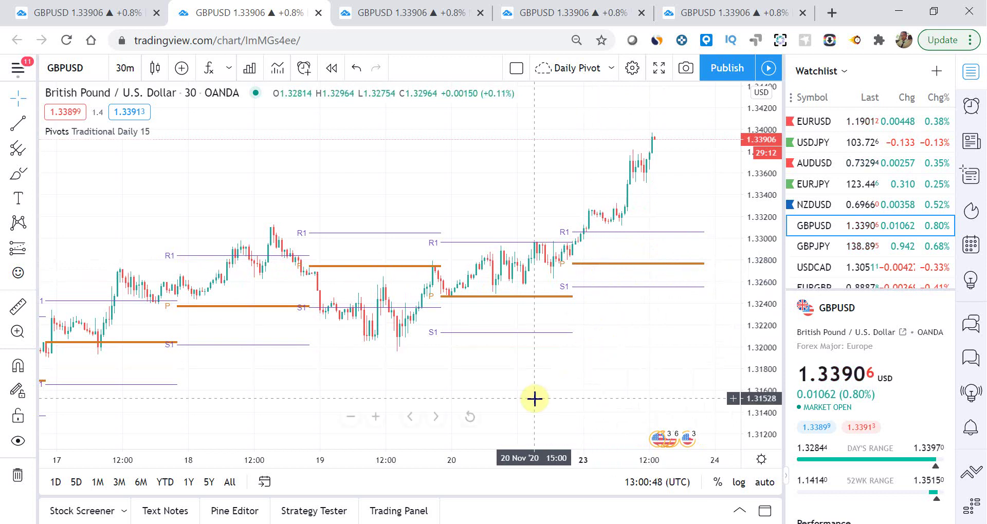
{"action": "left_click_drag", "start_coordinate": [487, 370], "coordinate": [441, 371]}
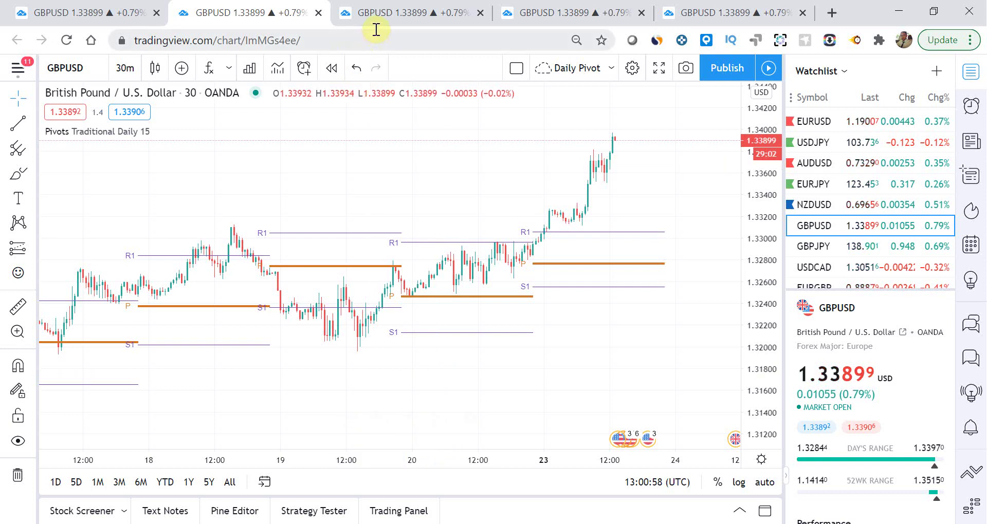
Switch to the Missed Daily Pivot chart and look through the favorite indicators for Rob Booker - Missed Pivot Points
{"action": "left_click", "coordinate": [383, 16]}
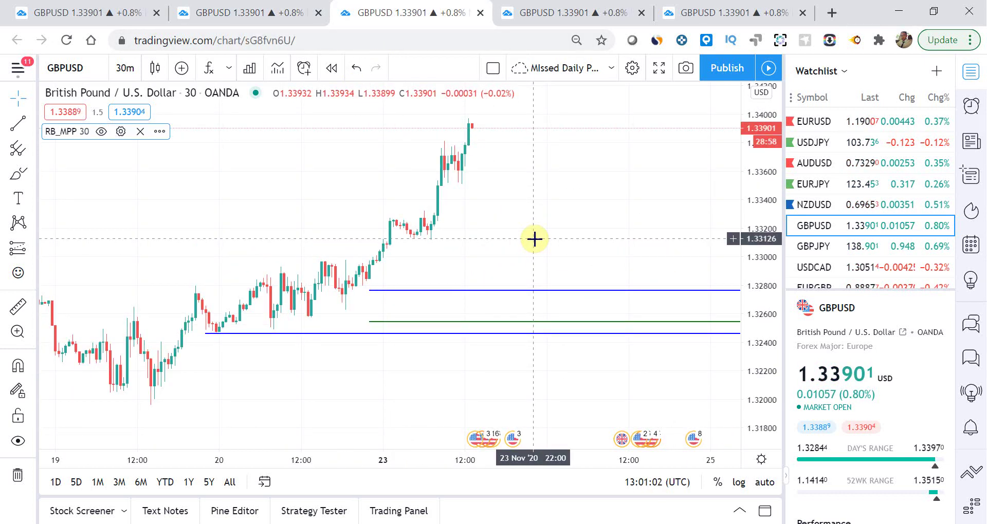
{"action": "left_click", "coordinate": [208, 70]}
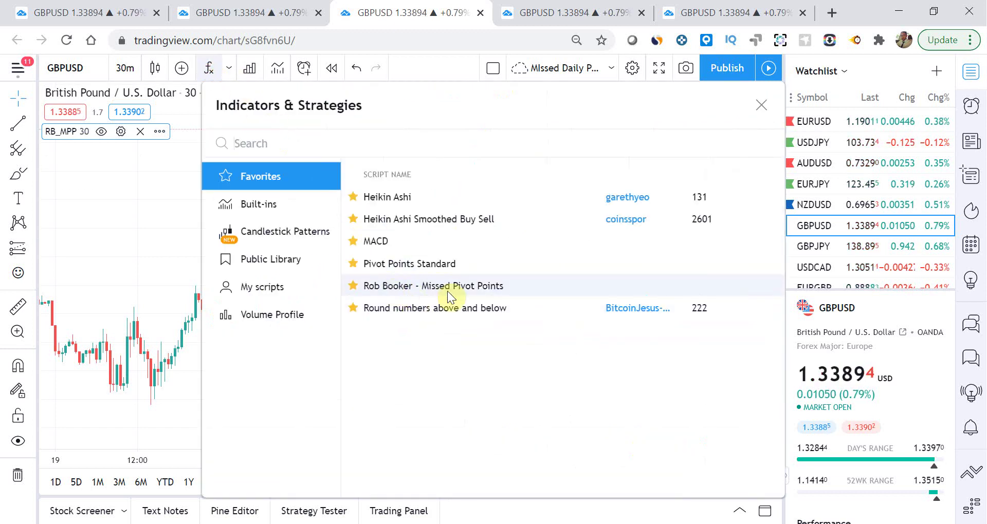
{"action": "left_click", "coordinate": [110, 216]}
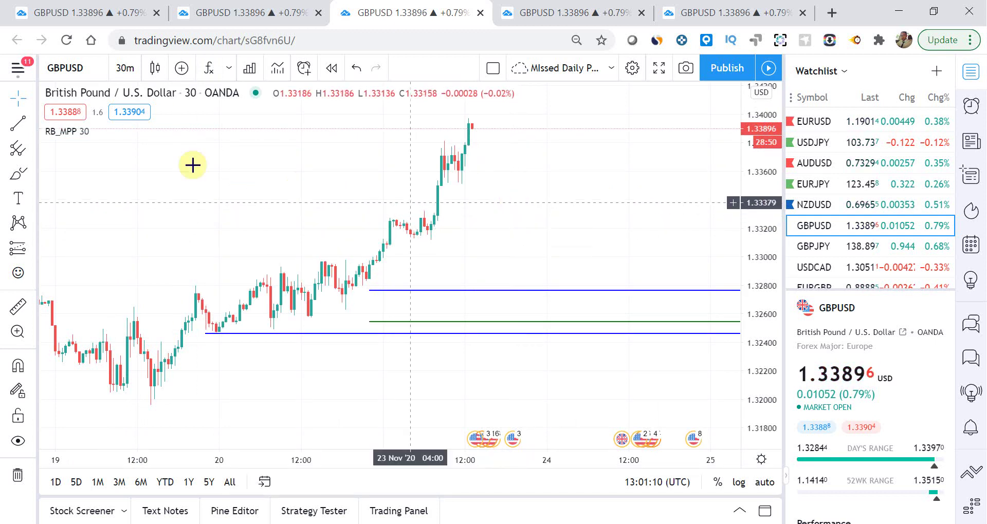
Review the RB_MPP indicator's days back, touched pivots option and daily, monthly and weekly line styles, keeping the existing settings
{"action": "mouse_move", "coordinate": [94, 133]}
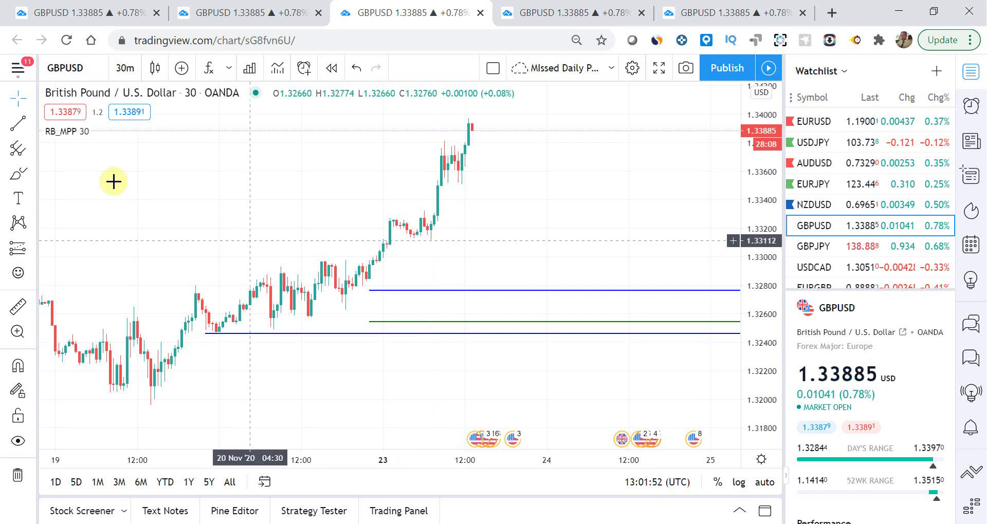
{"action": "left_click", "coordinate": [122, 133]}
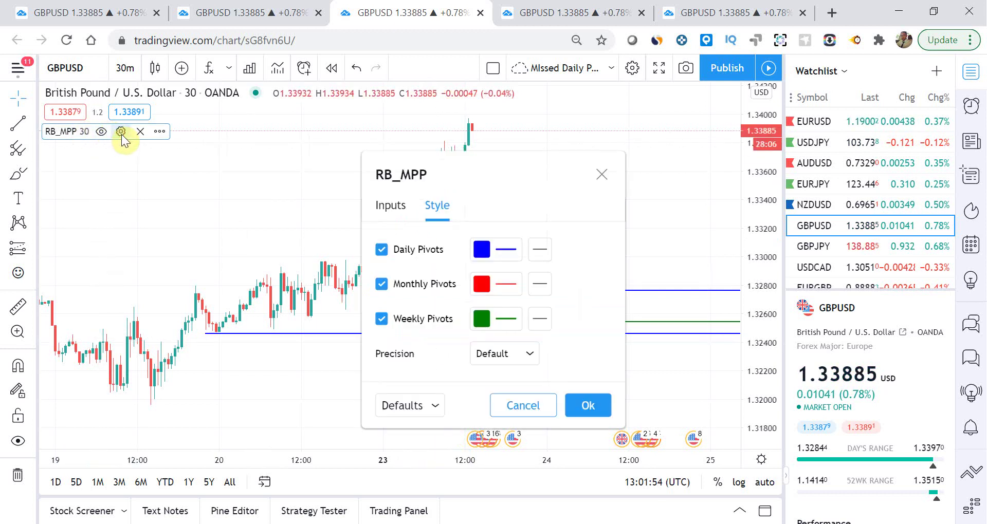
{"action": "left_click", "coordinate": [388, 211]}
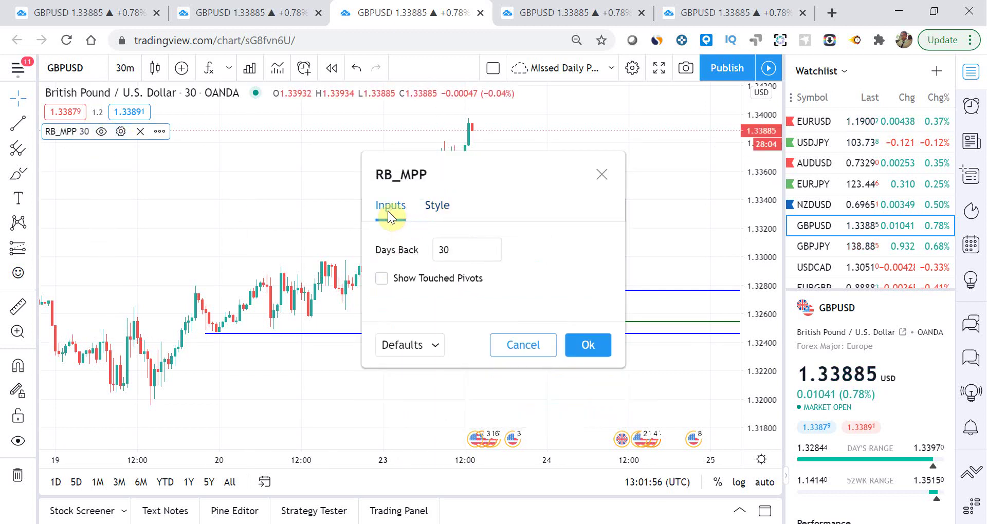
{"action": "double_click", "coordinate": [473, 253]}
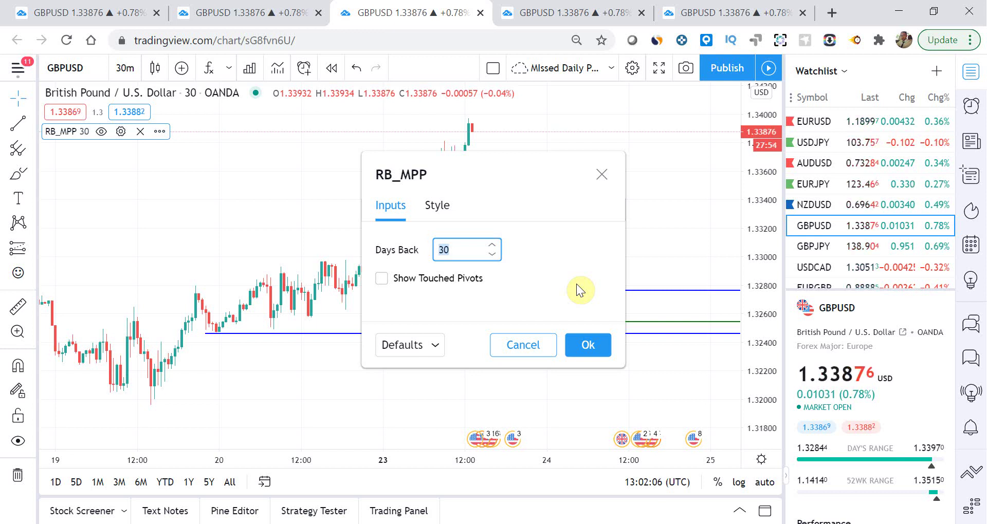
{"action": "left_click", "coordinate": [383, 279]}
{"action": "left_click", "coordinate": [383, 279]}
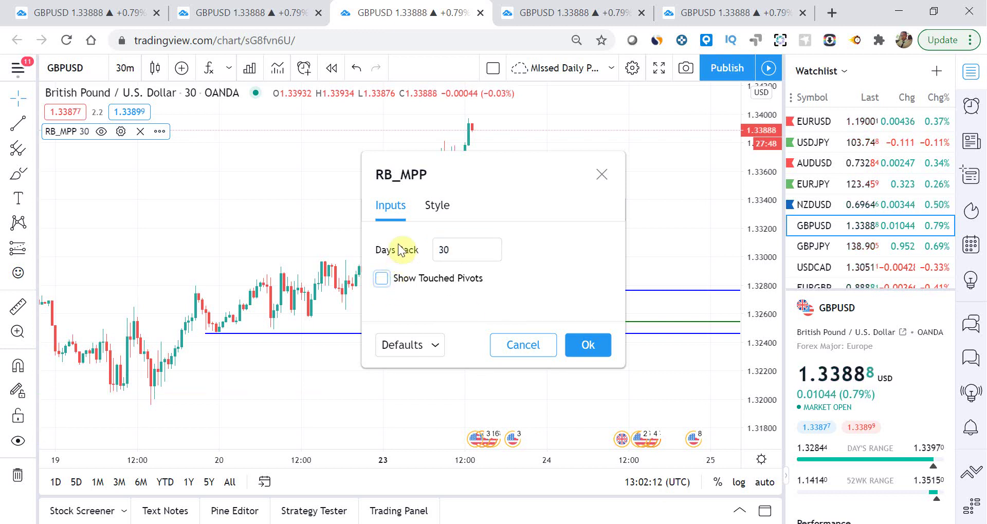
{"action": "left_click", "coordinate": [438, 210]}
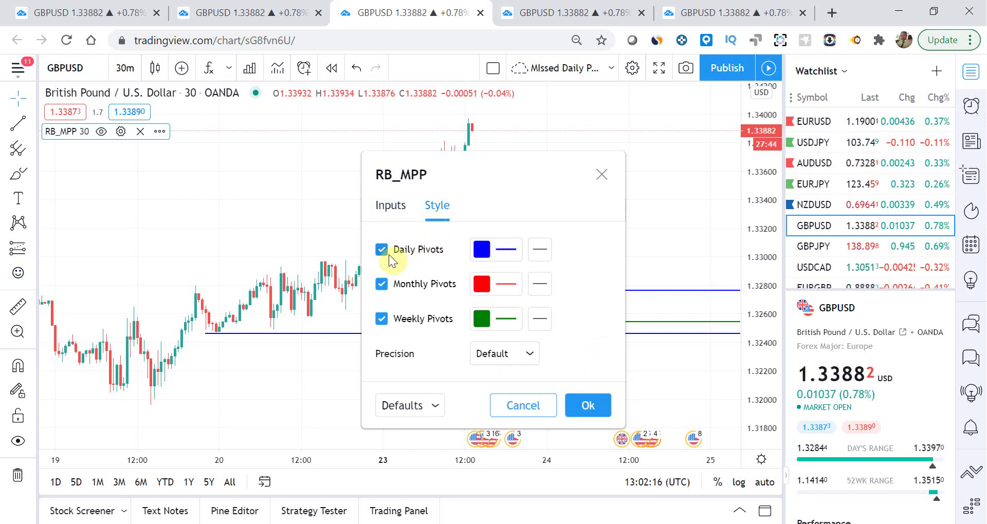
{"action": "left_click", "coordinate": [599, 409]}
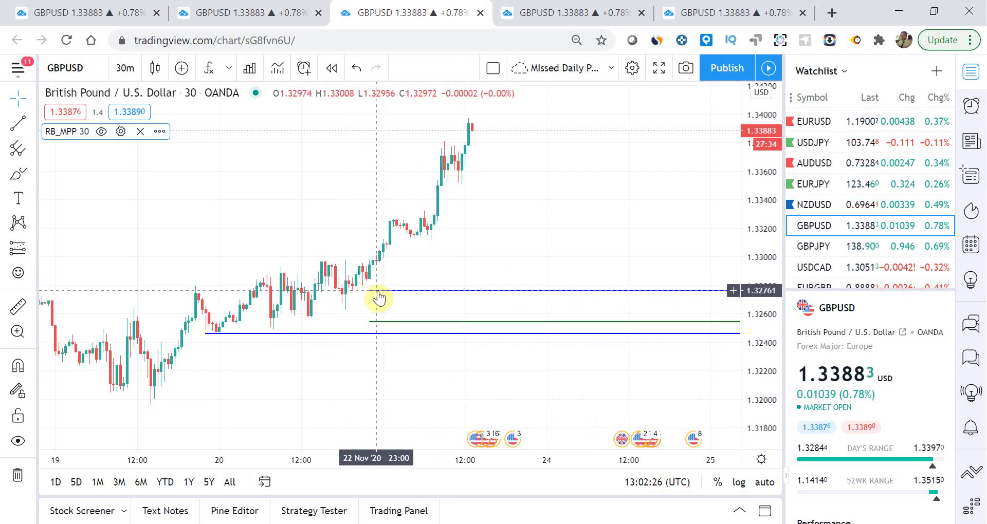
Compare the pivot levels on the Daily Pivot chart with the missed pivot lines, ending on the Missed Daily Pivot chart
{"action": "left_click", "coordinate": [253, 15]}
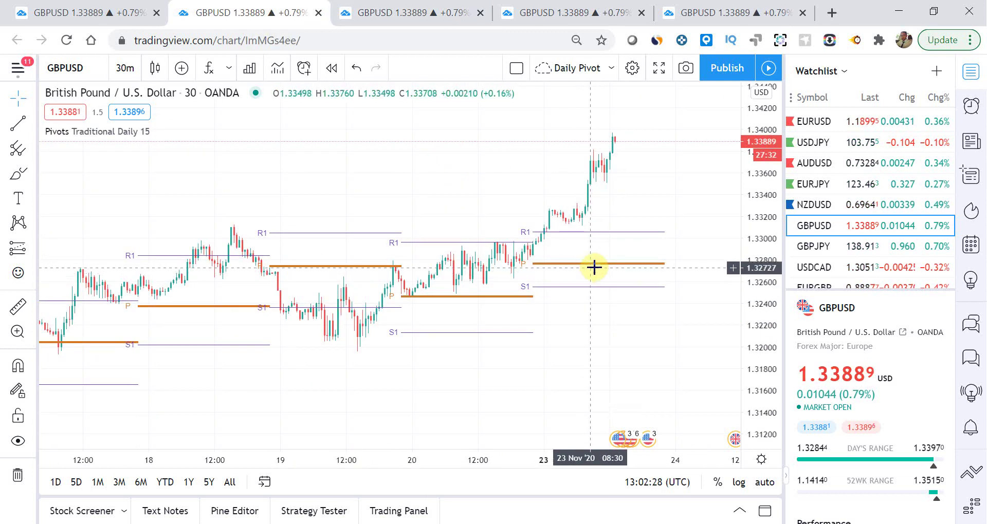
{"action": "left_click", "coordinate": [413, 13]}
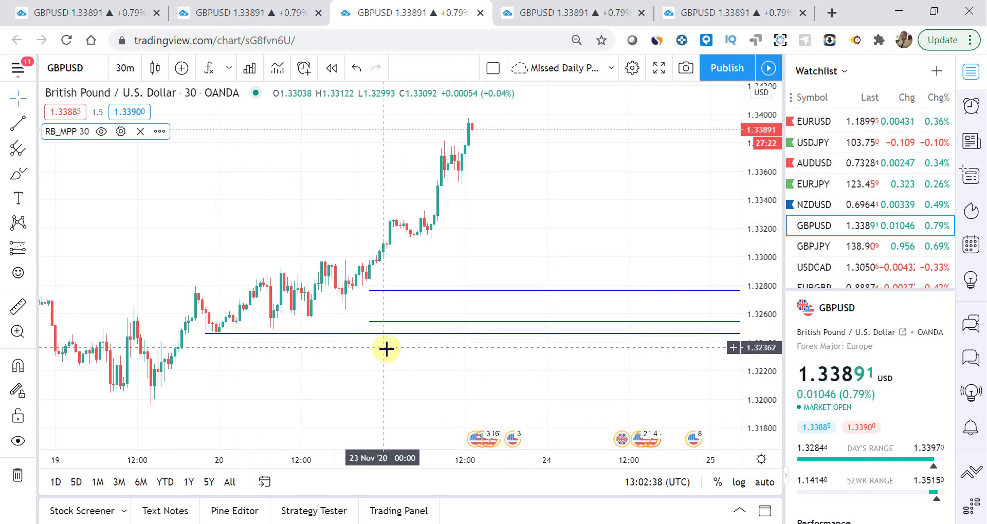
{"action": "left_click", "coordinate": [276, 6]}
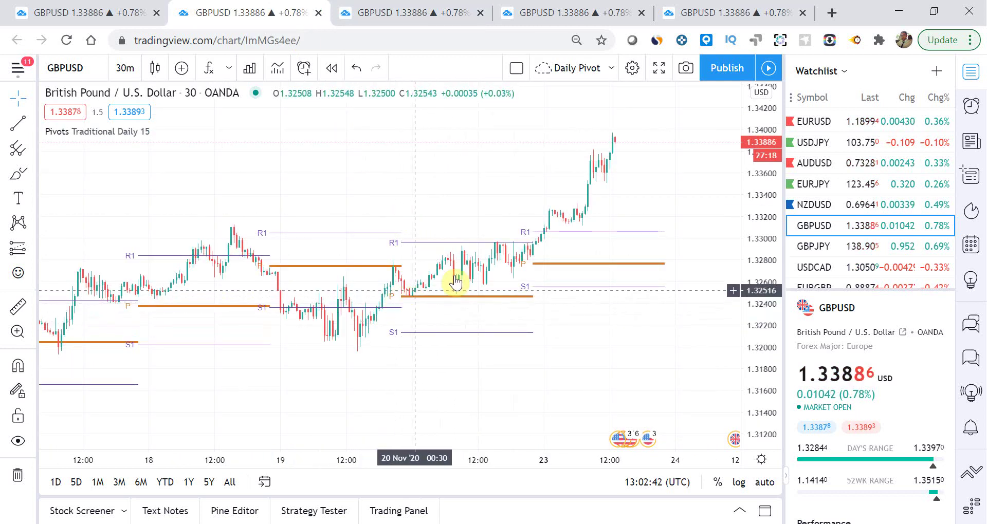
{"action": "left_click", "coordinate": [412, 6]}
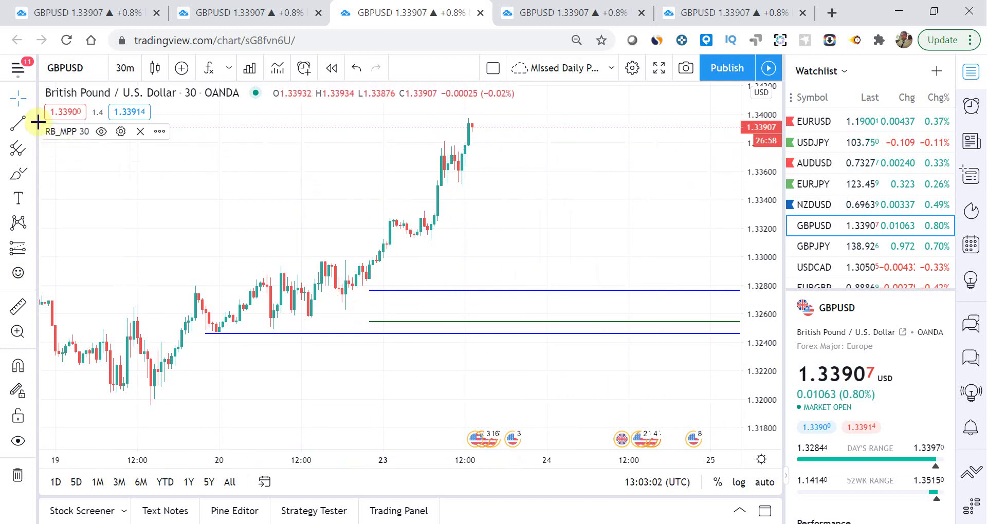
Draw a trend line under the rising lows from 20 Nov '20 07:30 at 1.32469 to 24 Nov '20 06:00 at 1.33914
{"action": "left_click", "coordinate": [21, 124]}
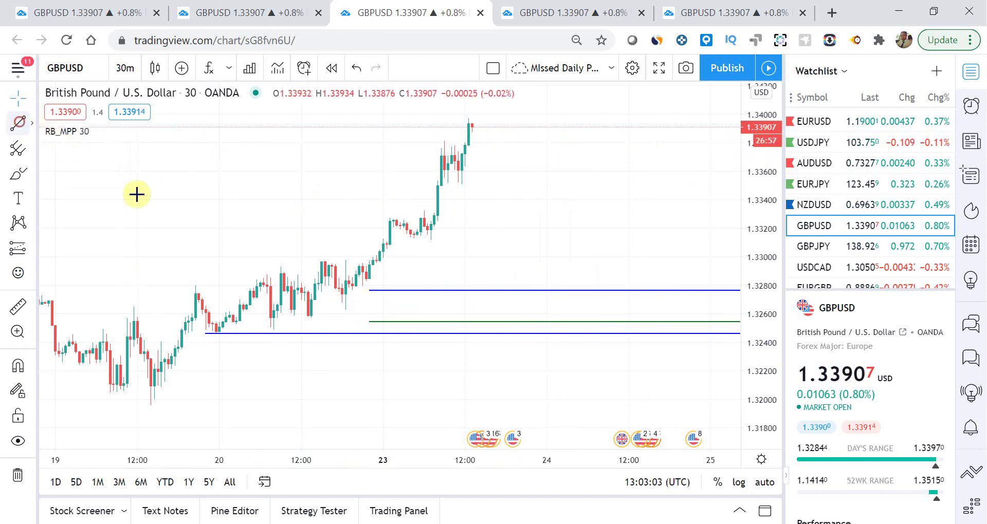
{"action": "left_click", "coordinate": [271, 332]}
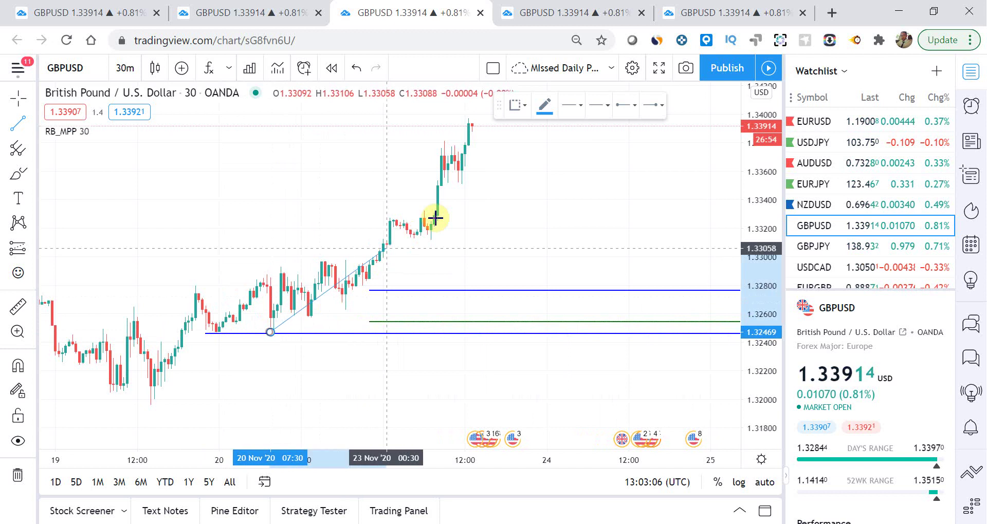
{"action": "left_click", "coordinate": [588, 126]}
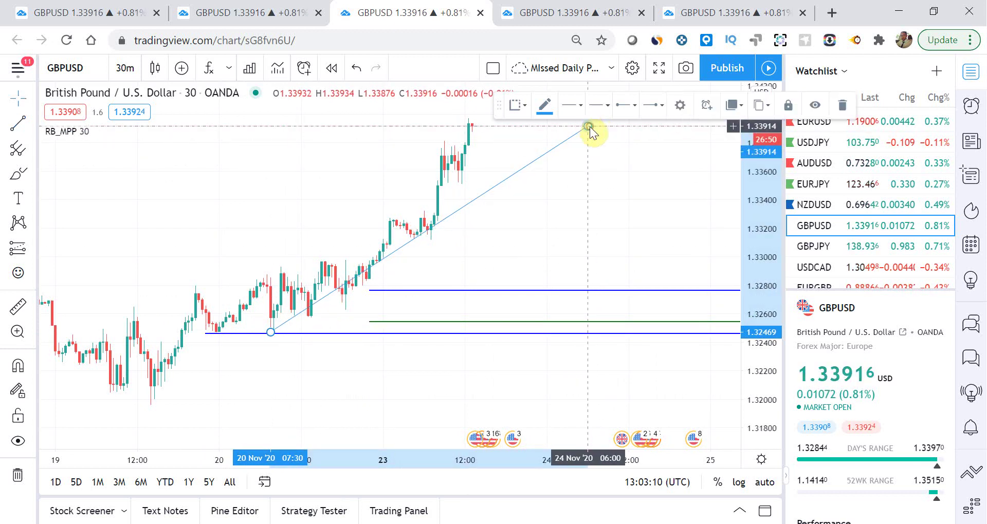
{"action": "left_click", "coordinate": [597, 193]}
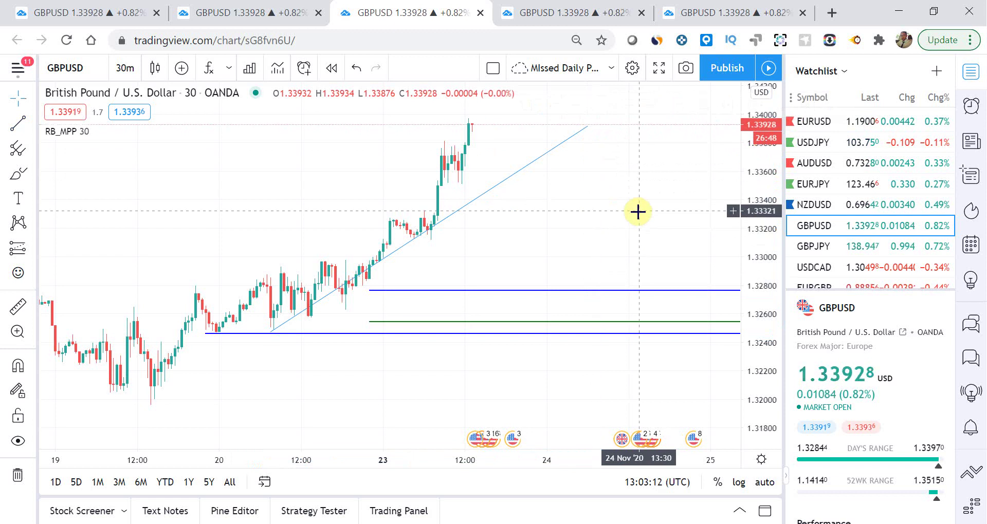
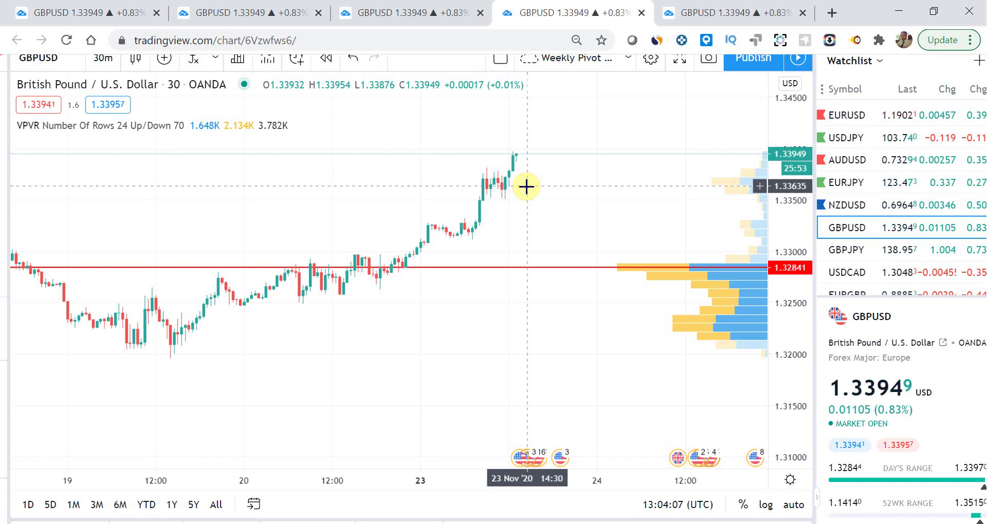
Look through the Volume Profile indicators for Visible Range on the Weekly Pivot chart
{"action": "left_click", "coordinate": [194, 62]}
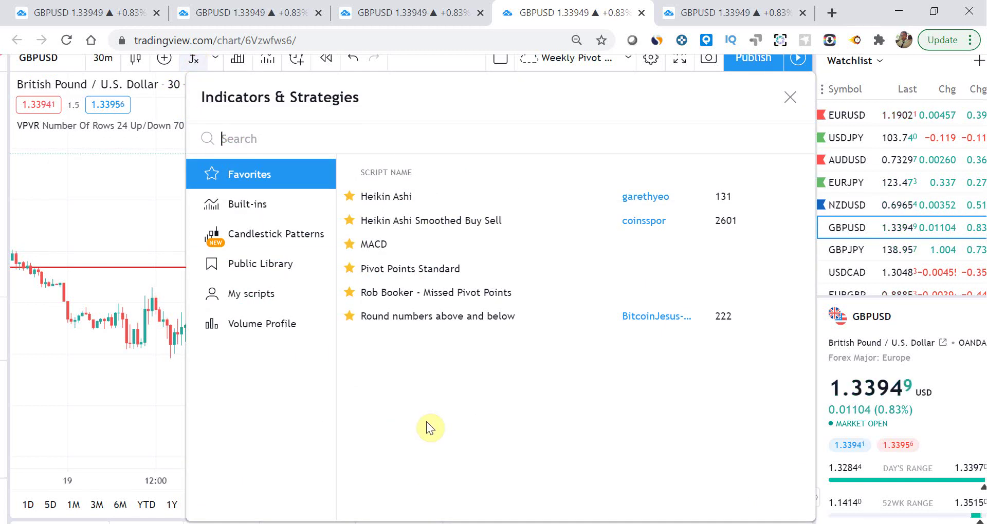
{"action": "left_click", "coordinate": [244, 326]}
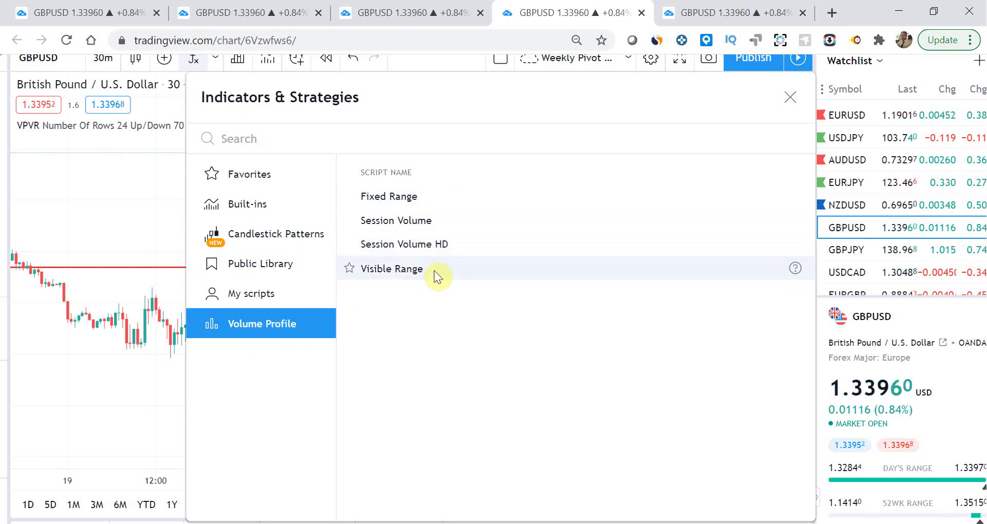
{"action": "left_click", "coordinate": [387, 273]}
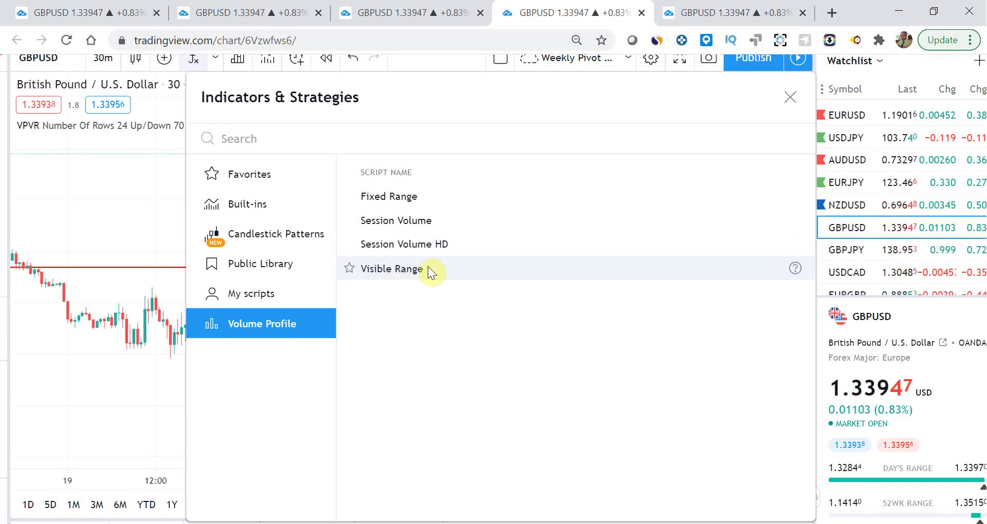
{"action": "left_click", "coordinate": [124, 169]}
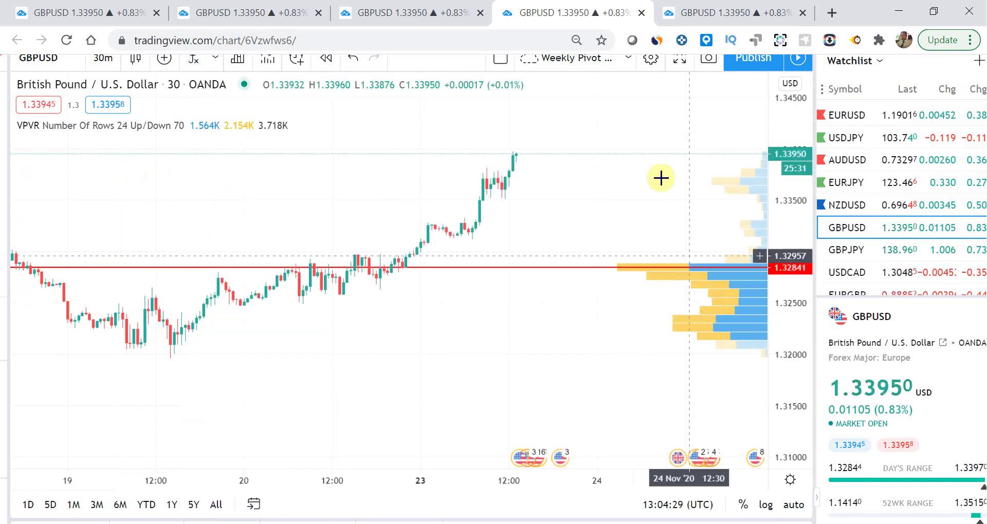
Examine how the VPVR volume profile and its red line shift between earlier and latest price ranges
{"action": "mouse_move", "coordinate": [32, 133]}
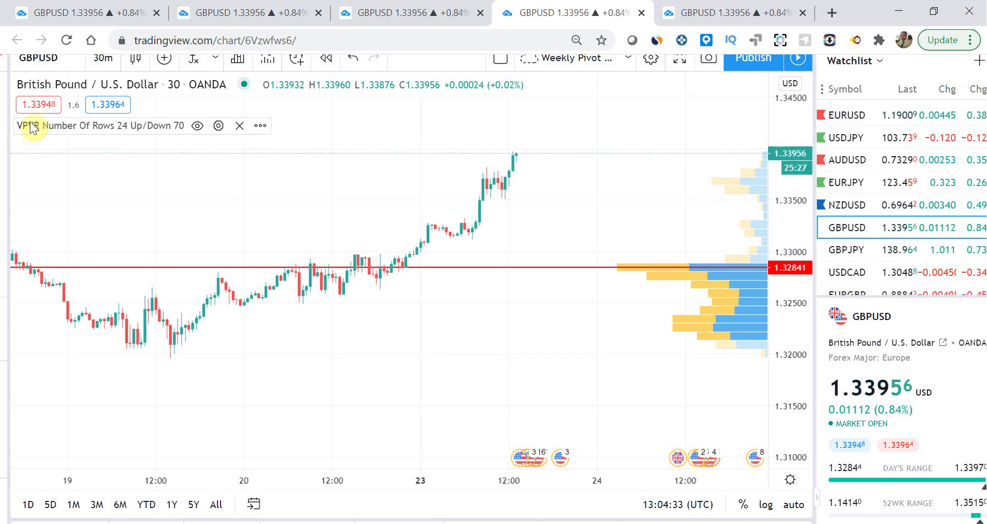
{"action": "left_click_drag", "start_coordinate": [361, 344], "coordinate": [767, 363]}
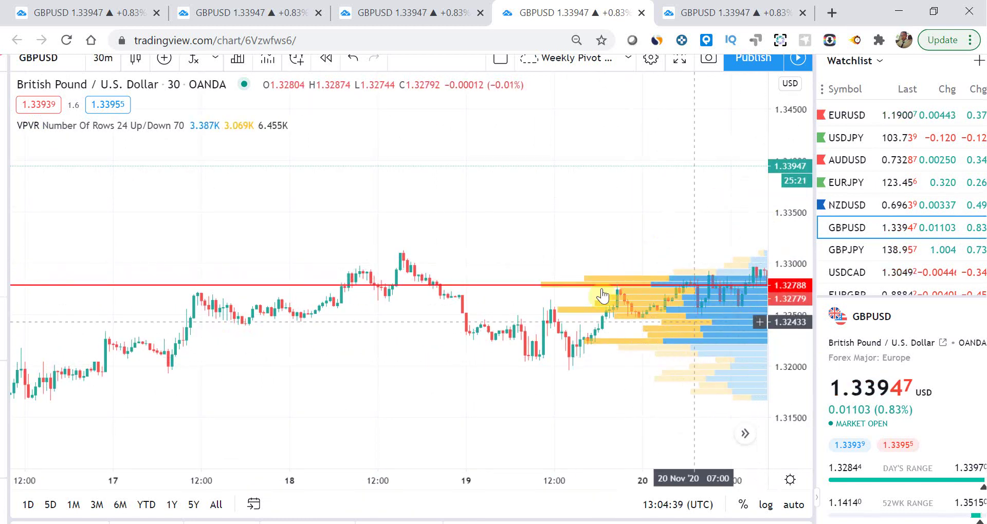
{"action": "left_click_drag", "start_coordinate": [529, 227], "coordinate": [50, 232]}
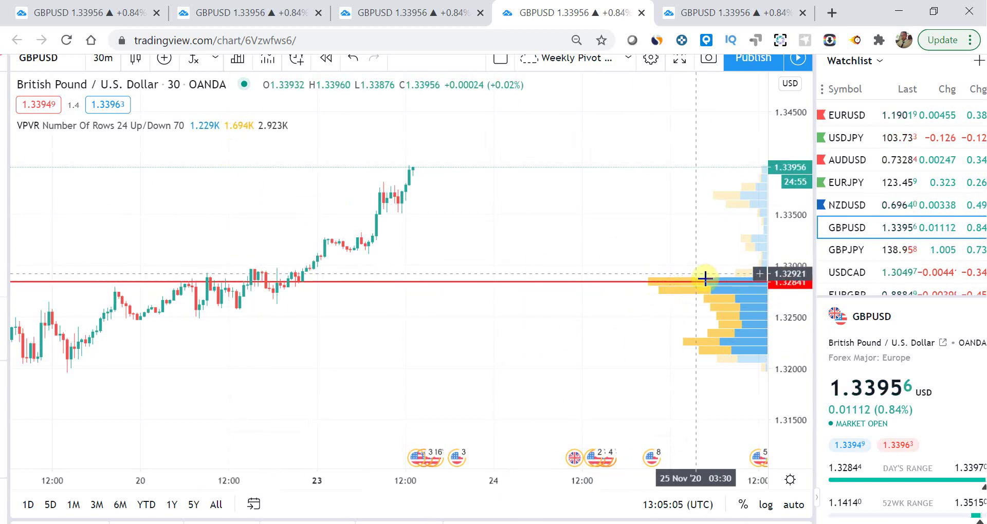
{"action": "mouse_move", "coordinate": [202, 118]}
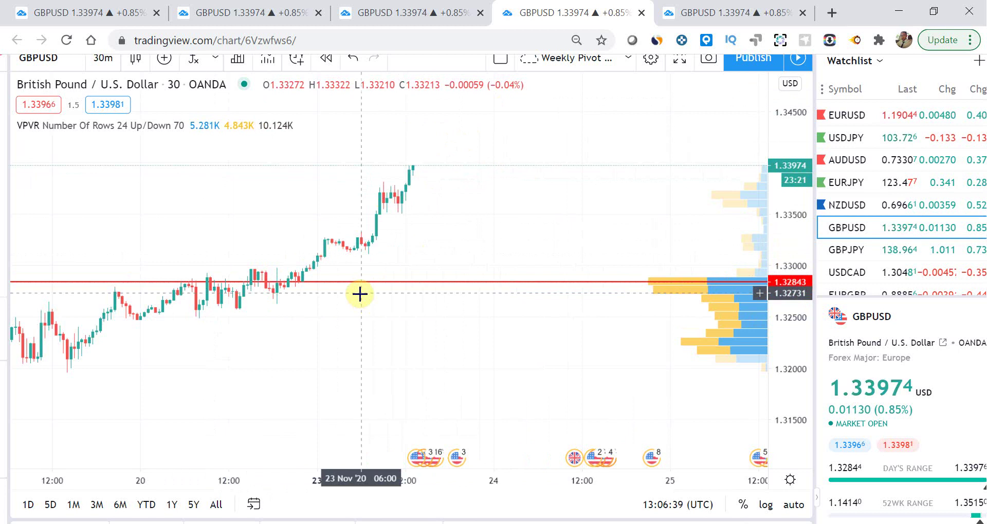
{"action": "left_click_drag", "start_coordinate": [478, 326], "coordinate": [160, 363]}
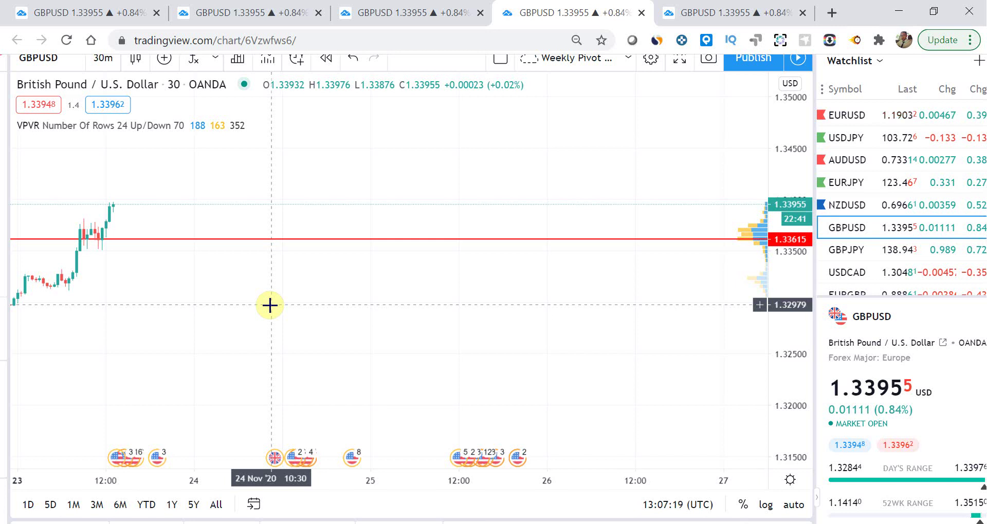
Add the favorite indicator Round numbers above and below to the volume profile chart
{"action": "left_click", "coordinate": [193, 60]}
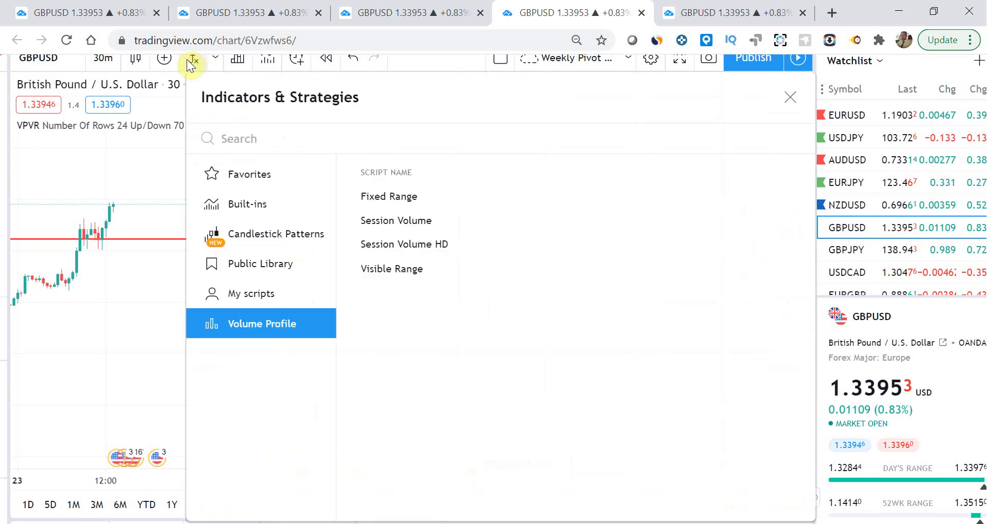
{"action": "left_click", "coordinate": [231, 177]}
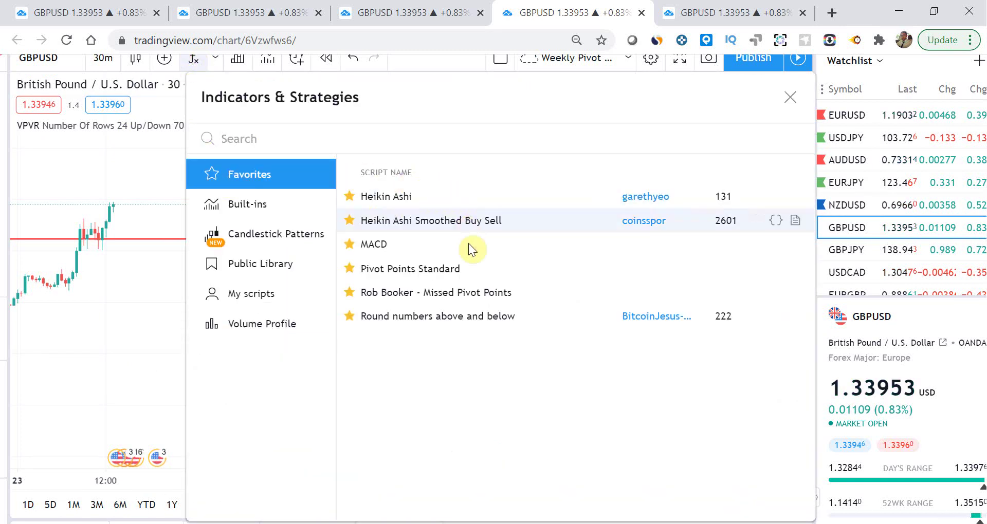
{"action": "left_click", "coordinate": [461, 322]}
{"action": "left_click", "coordinate": [304, 165]}
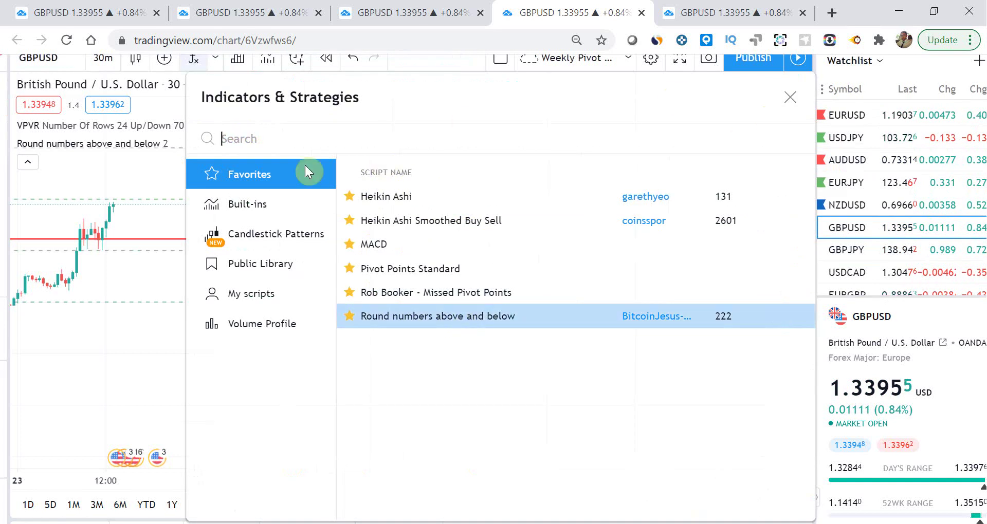
{"action": "left_click", "coordinate": [154, 165]}
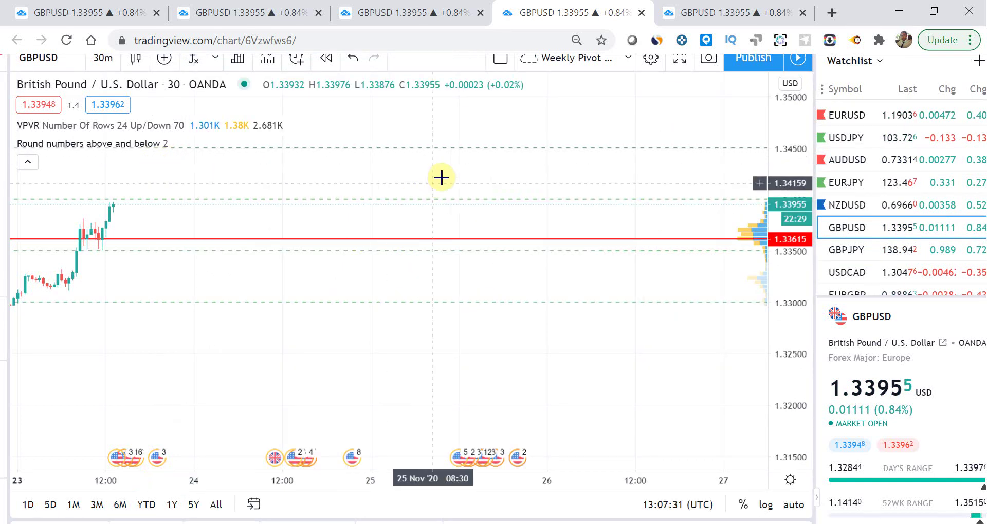
Set the Round numbers above and below indicator to 5 lines above/below
{"action": "mouse_move", "coordinate": [110, 145]}
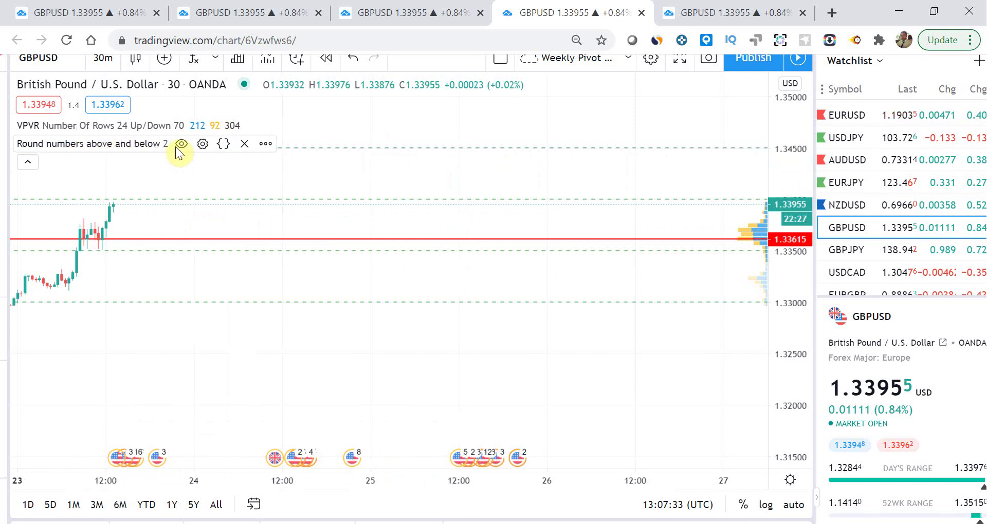
{"action": "left_click", "coordinate": [201, 145]}
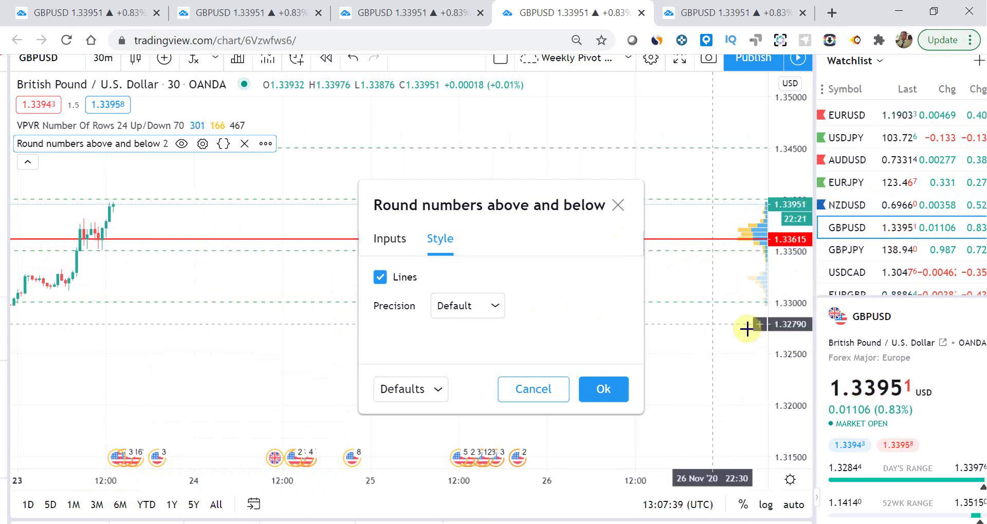
{"action": "left_click", "coordinate": [390, 245]}
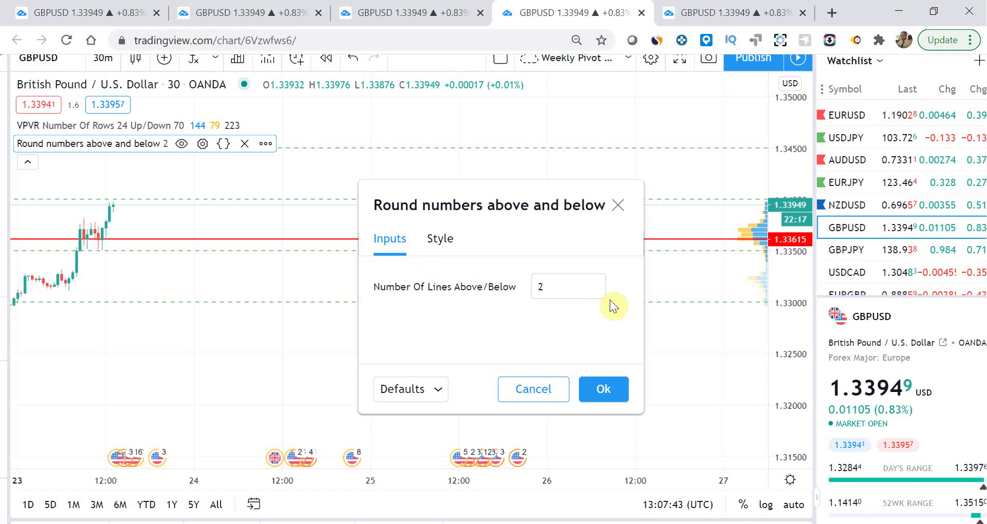
{"action": "left_click", "coordinate": [538, 283]}
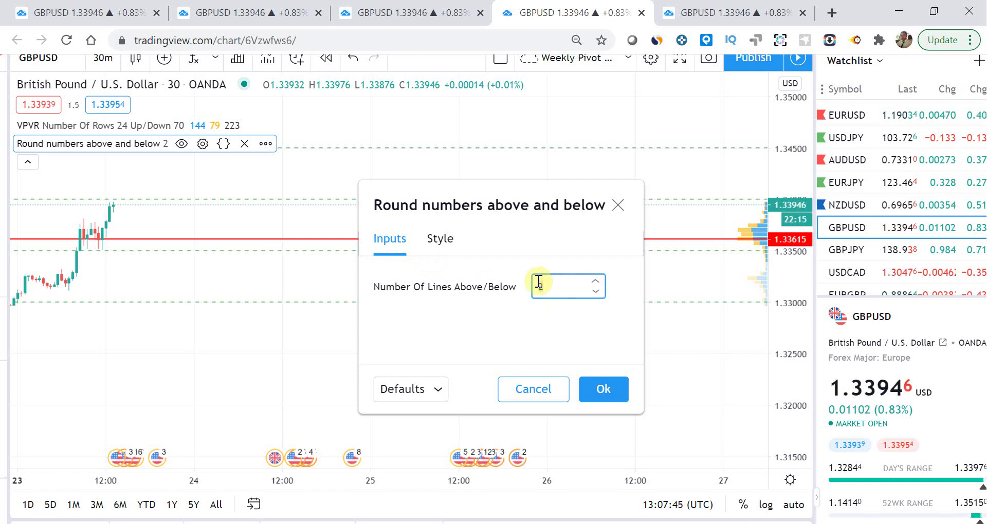
{"action": "key", "text": "BackSpace"}
{"action": "type", "text": "5"}
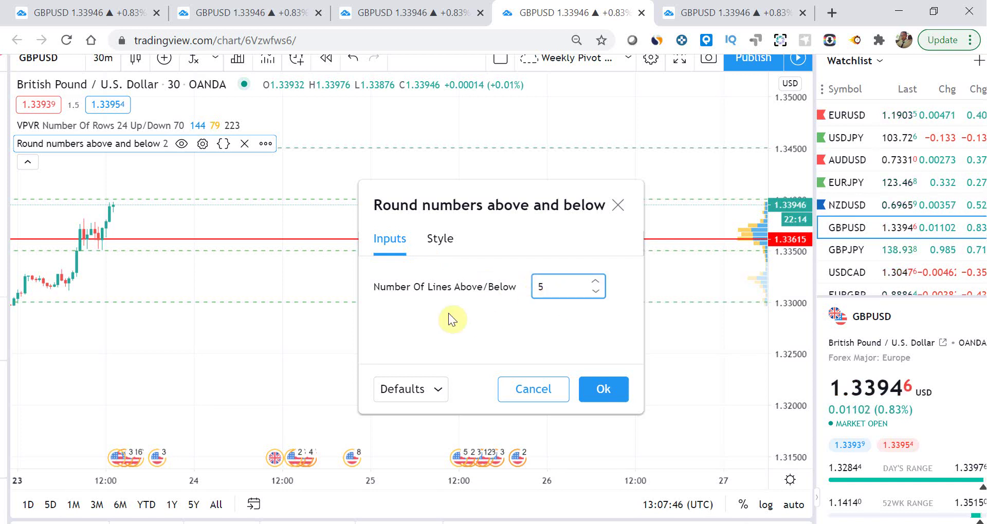
{"action": "left_click", "coordinate": [604, 389]}
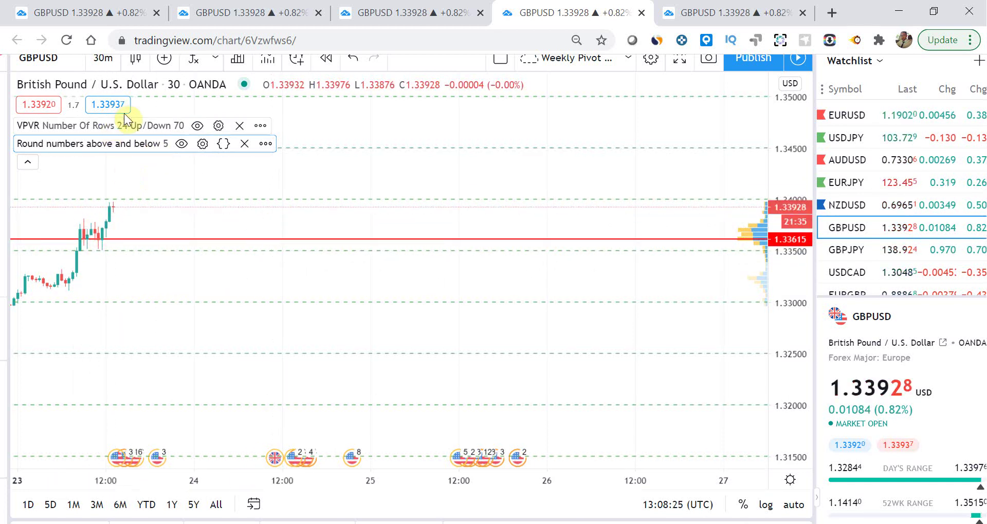
Create a GBPUSD price alert at about 1.3366, just above the red volume profile line
{"action": "right_click", "coordinate": [121, 236]}
{"action": "left_click", "coordinate": [150, 252]}
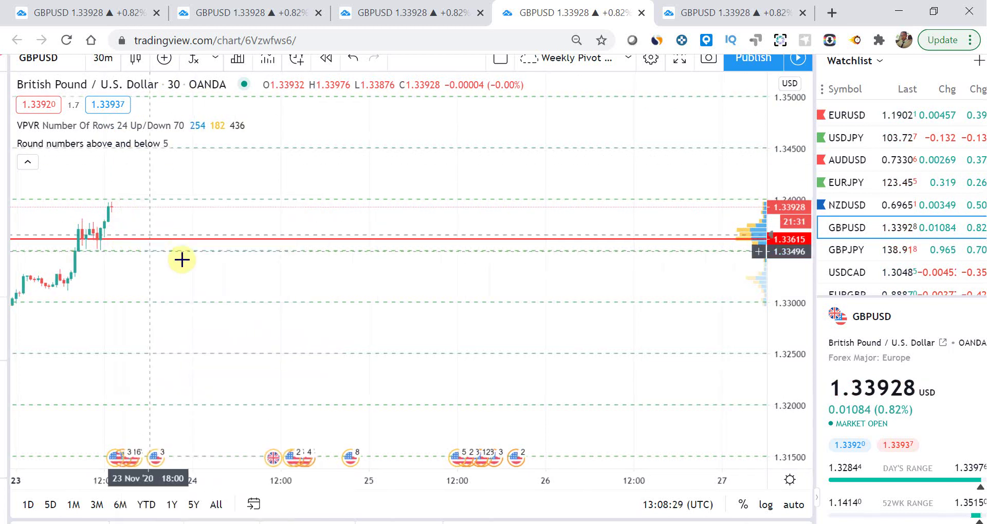
{"action": "left_click", "coordinate": [609, 499]}
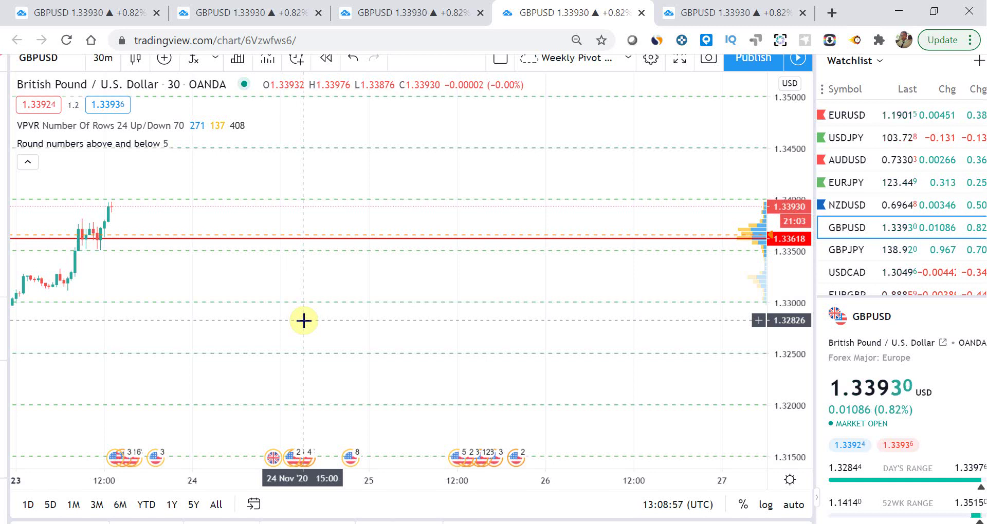
Open the GBPUSD chart with the Heikin Ashi layout and change its chart type to Heikin Ashi
{"action": "left_click", "coordinate": [696, 7]}
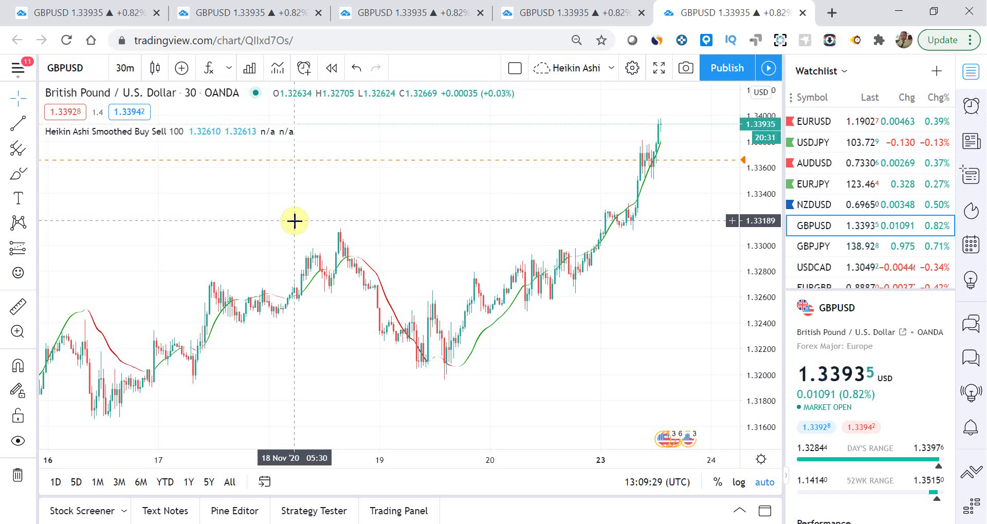
{"action": "left_click", "coordinate": [155, 68]}
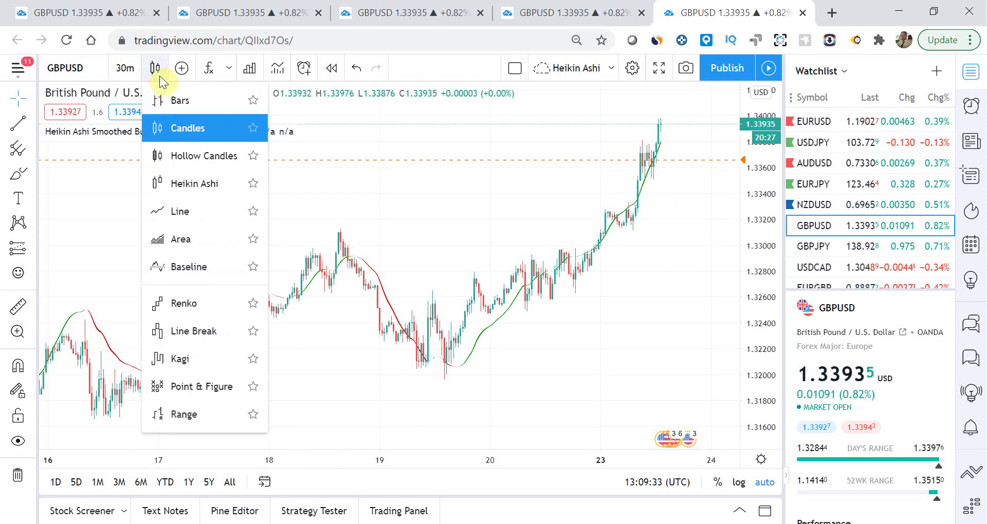
{"action": "left_click", "coordinate": [185, 187]}
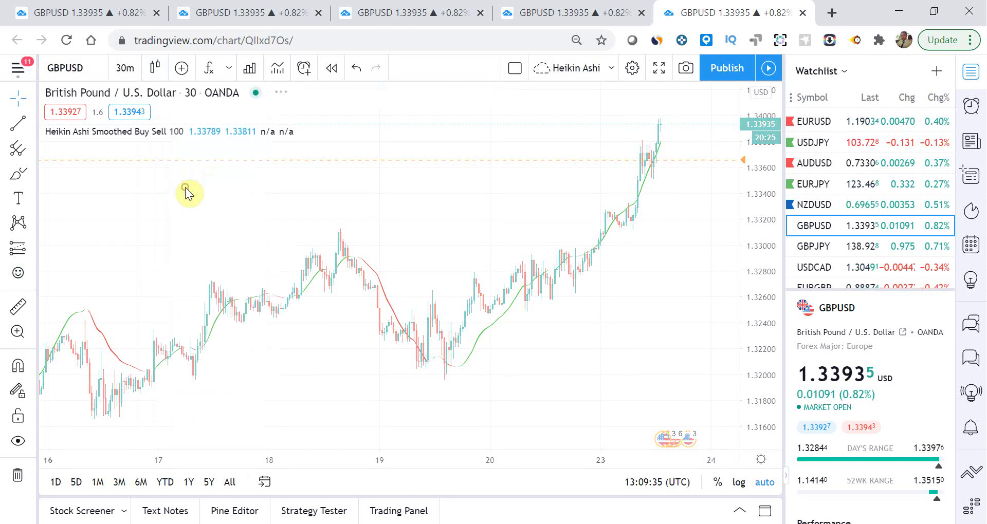
{"action": "left_click_drag", "start_coordinate": [448, 367], "coordinate": [379, 348]}
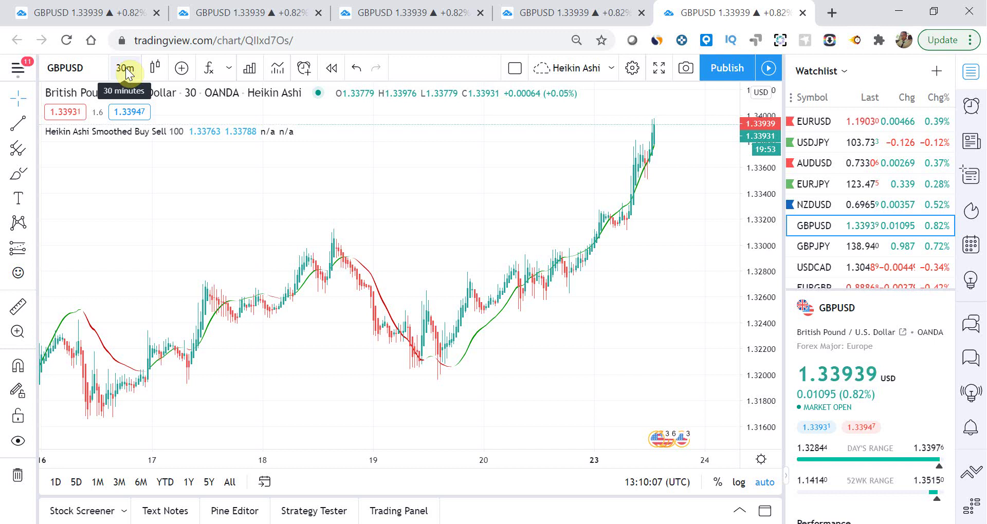
Change the chart type back to regular Candles
{"action": "left_click", "coordinate": [154, 68]}
{"action": "left_click", "coordinate": [178, 131]}
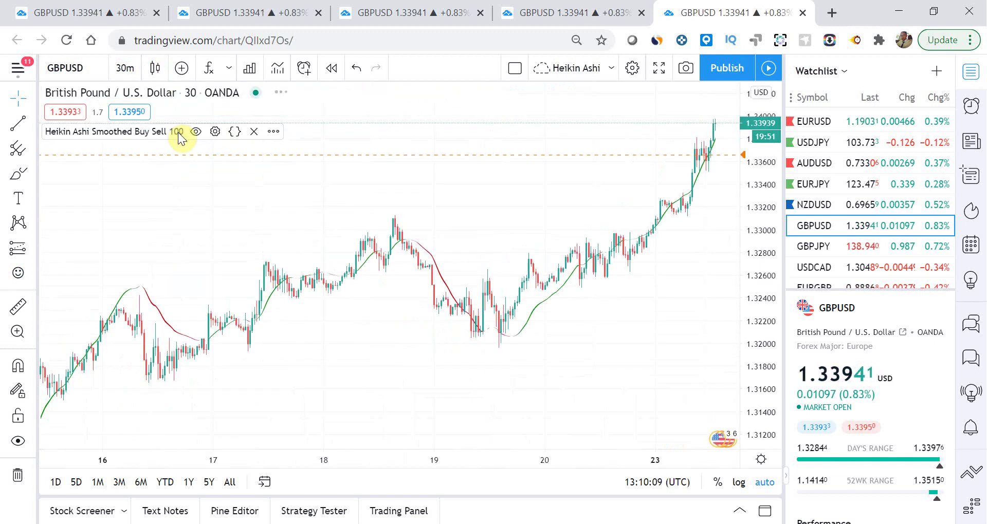
Check the EMA length setting of the Heikin Ashi Smoothed Buy Sell indicator
{"action": "mouse_move", "coordinate": [181, 136]}
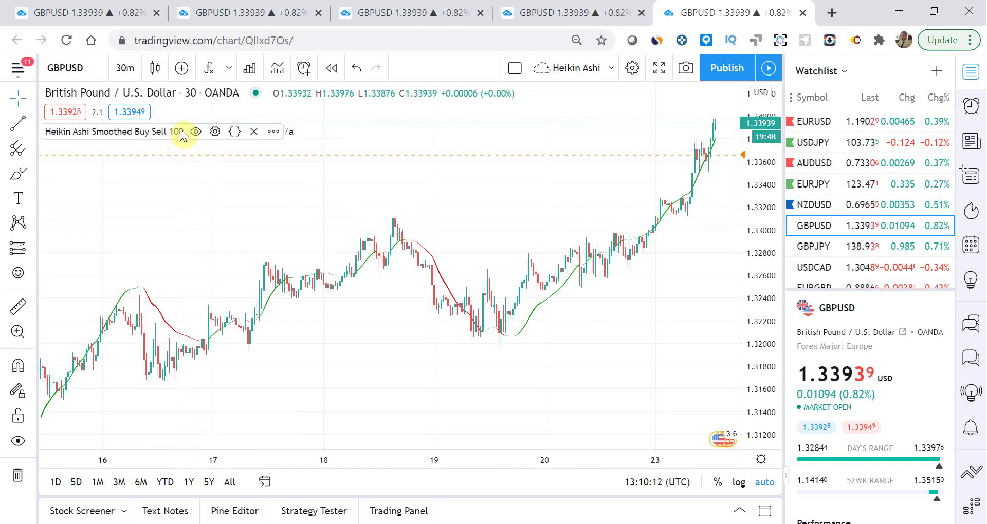
{"action": "left_click", "coordinate": [215, 132]}
{"action": "left_click_drag", "start_coordinate": [468, 282], "coordinate": [437, 282]}
{"action": "left_click", "coordinate": [593, 386]}
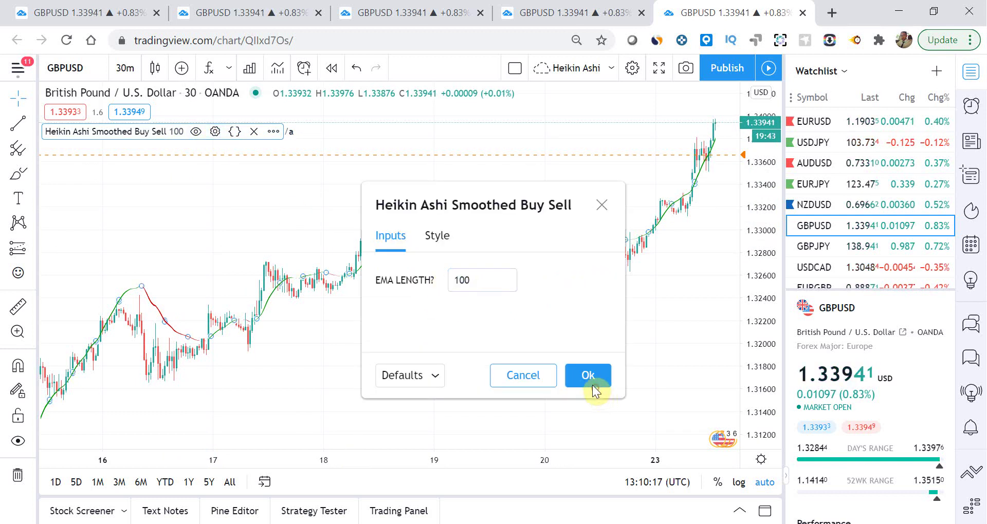
{"action": "left_click", "coordinate": [545, 360]}
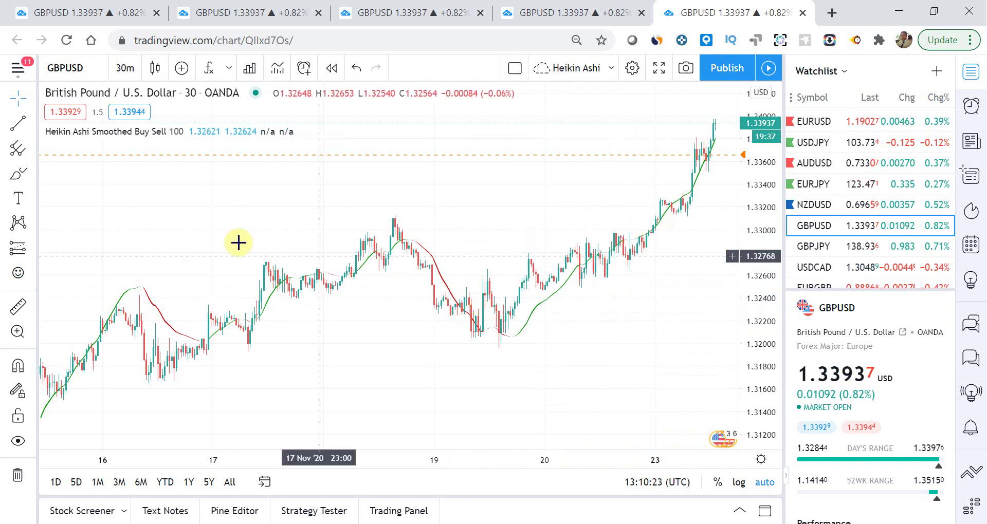
Examine how the Heikin Ashi Smoothed Buy Sell line changes between green and red against the price swings from 11 to 23 November
{"action": "left_click_drag", "start_coordinate": [245, 276], "coordinate": [626, 205]}
{"action": "left_click_drag", "start_coordinate": [456, 312], "coordinate": [489, 308]}
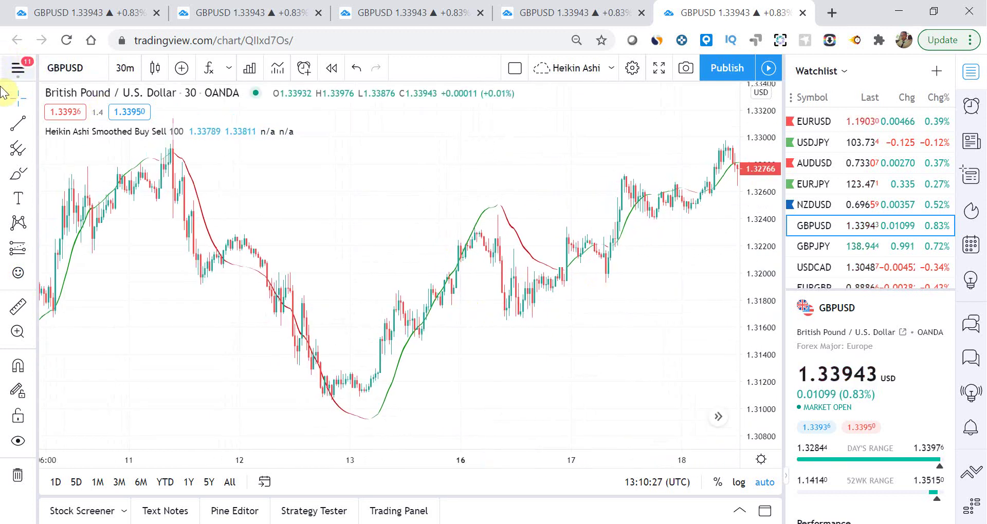
{"action": "left_click", "coordinate": [18, 112]}
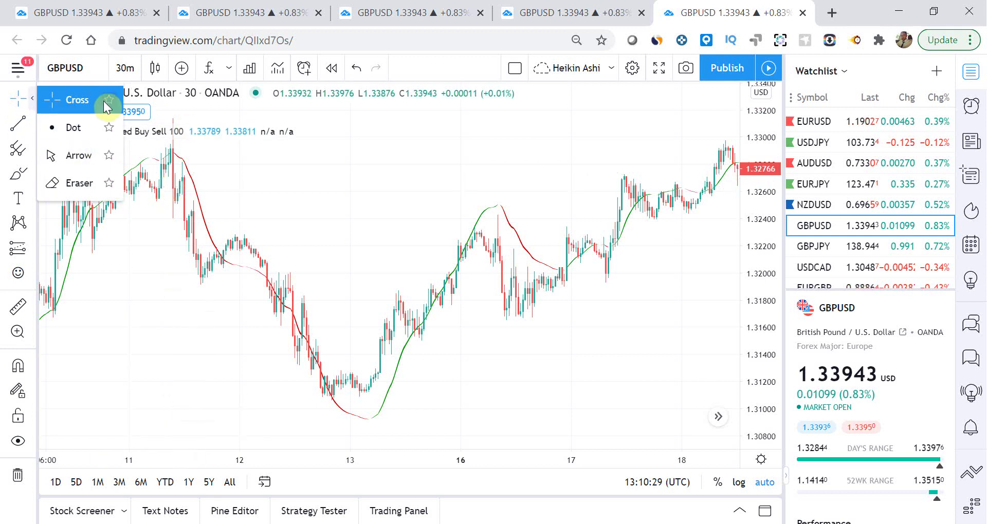
{"action": "left_click", "coordinate": [74, 97]}
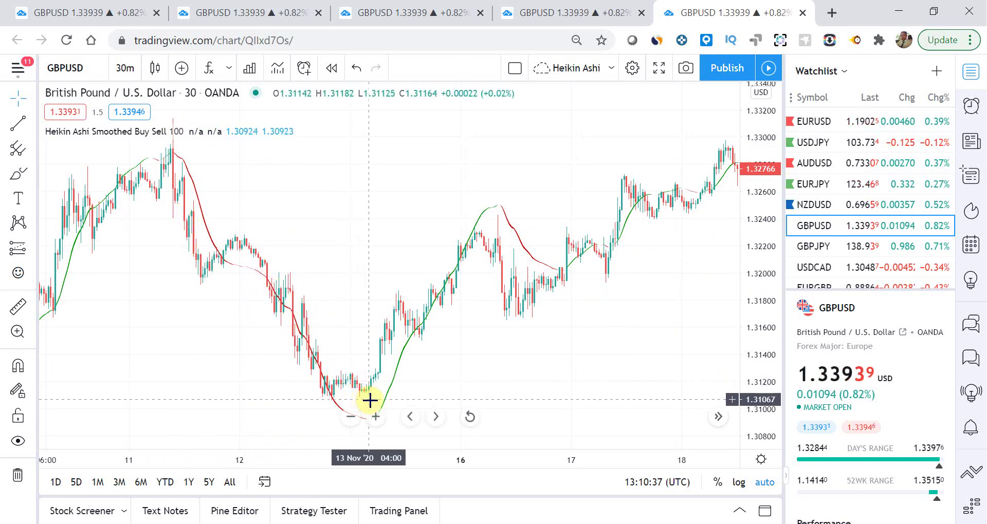
{"action": "left_click_drag", "start_coordinate": [511, 379], "coordinate": [469, 340]}
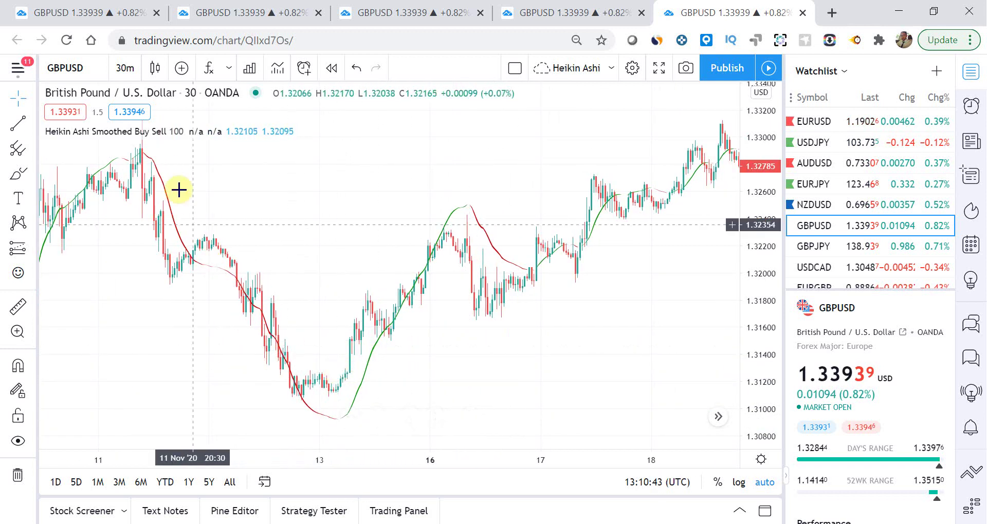
{"action": "left_click_drag", "start_coordinate": [529, 328], "coordinate": [344, 332]}
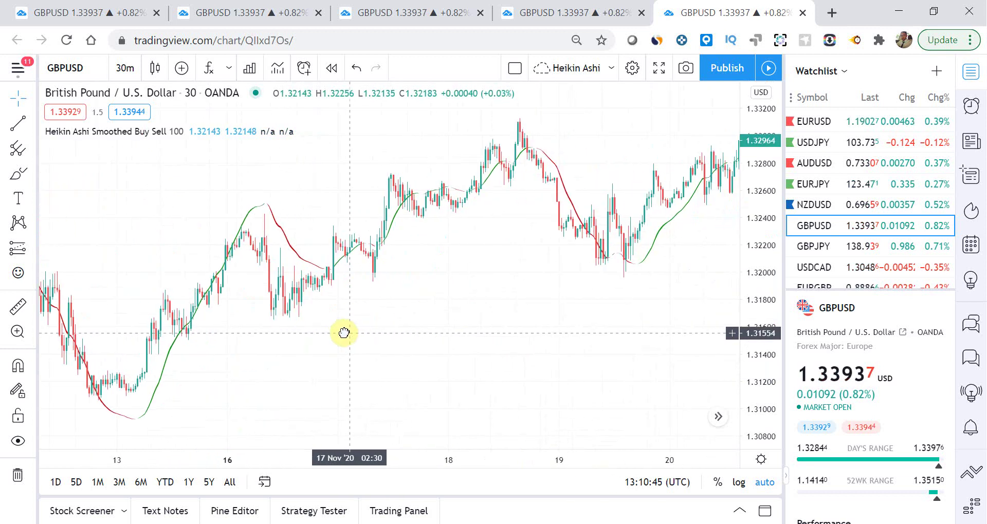
{"action": "left_click_drag", "start_coordinate": [610, 329], "coordinate": [368, 322]}
{"action": "left_click_drag", "start_coordinate": [583, 318], "coordinate": [519, 313]}
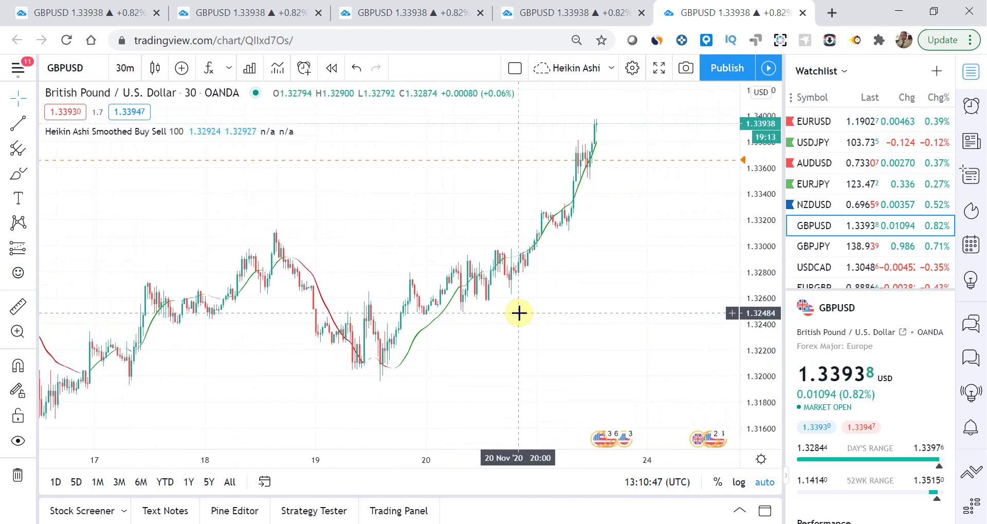
{"action": "left_click_drag", "start_coordinate": [410, 351], "coordinate": [398, 339]}
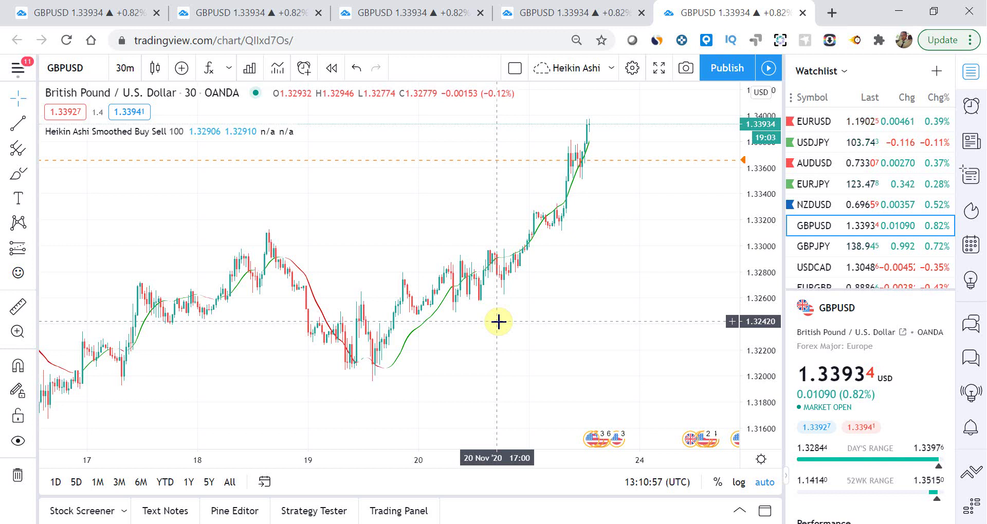
{"action": "scroll", "coordinate": [569, 252], "scroll_direction": "up", "scroll_amount": 2}
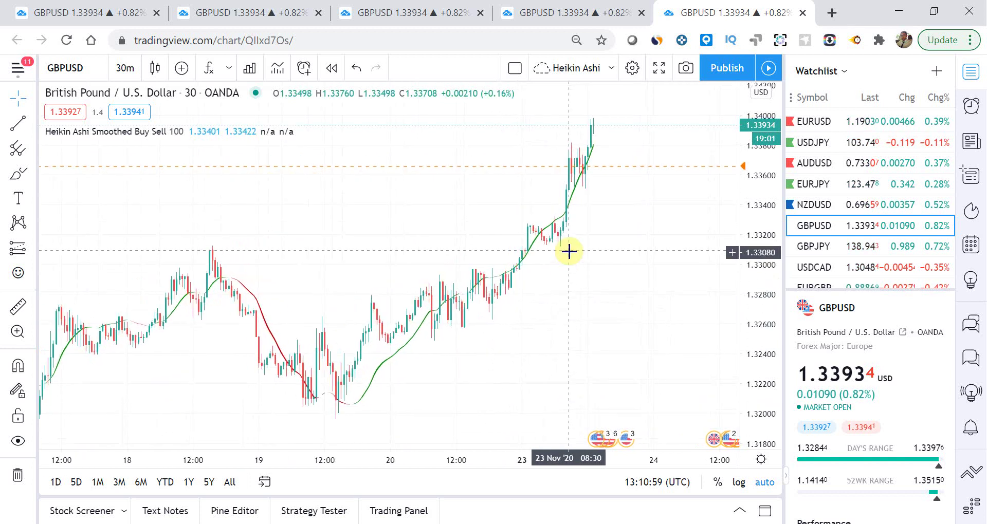
{"action": "scroll", "coordinate": [683, 288], "scroll_direction": "up", "scroll_amount": 1}
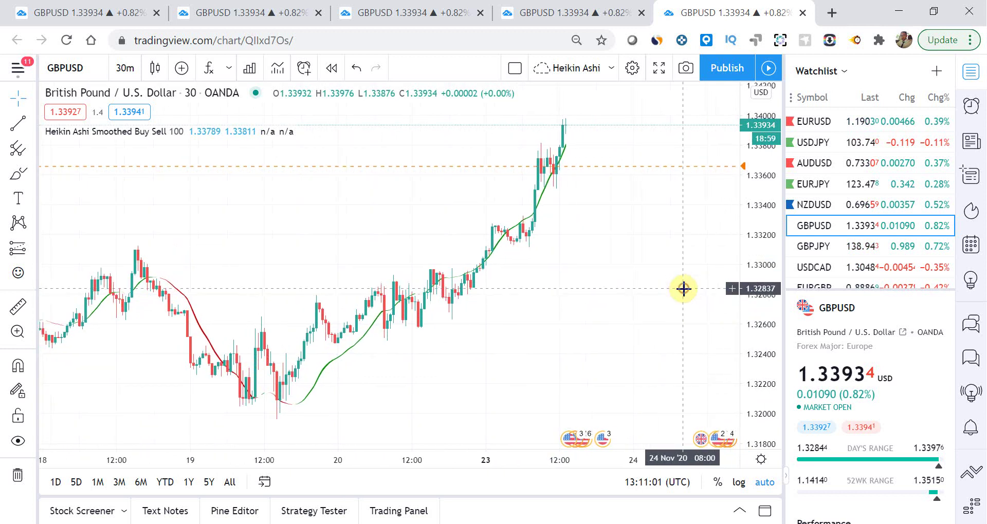
{"action": "scroll", "coordinate": [635, 297], "scroll_direction": "right", "scroll_amount": 3}
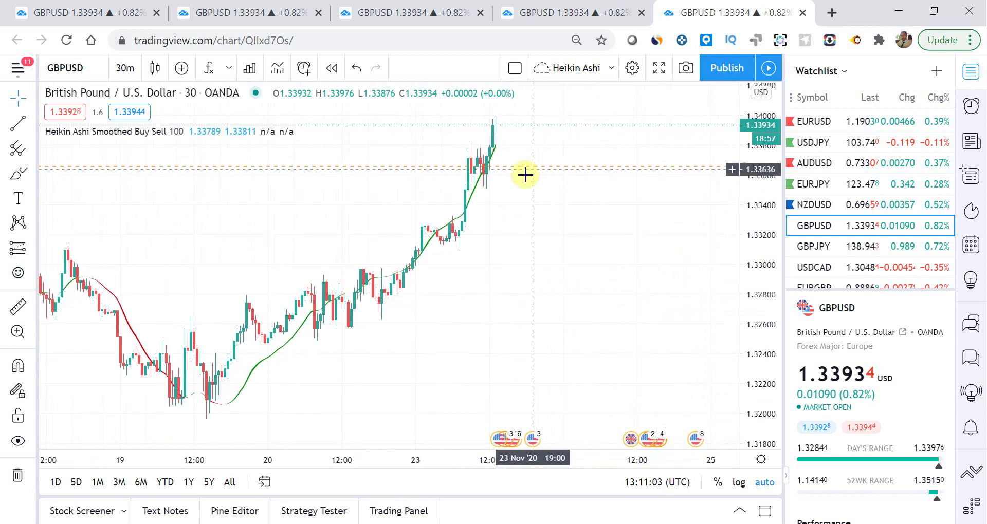